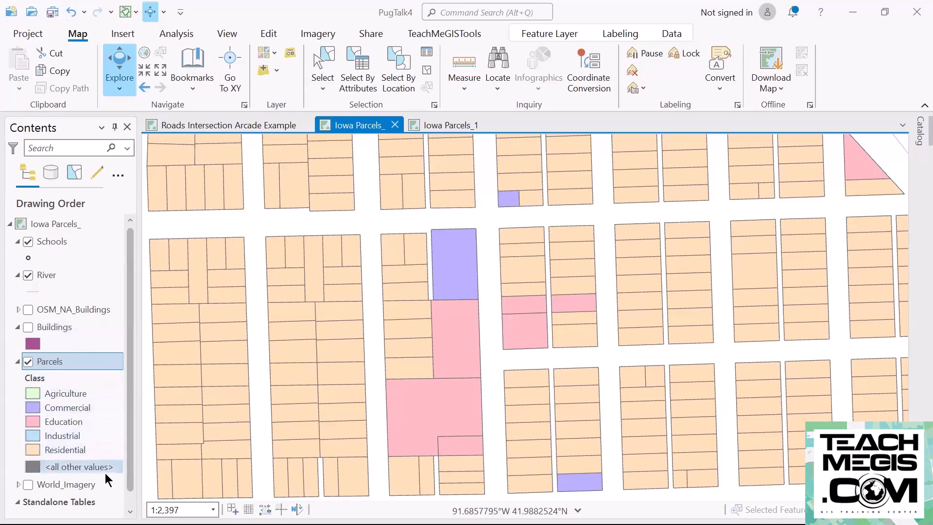
# Examine the pop-ups of a commercial parcel and an education parcel, comparing the highlight behind their owner and value line
pyautogui.click(456, 275)
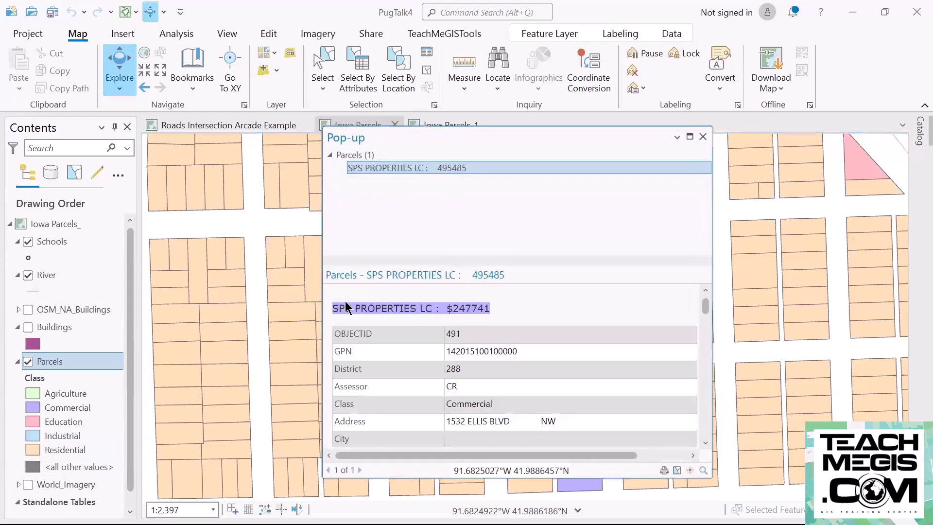
pyautogui.moveTo(553, 131); pyautogui.dragTo(735, 81)
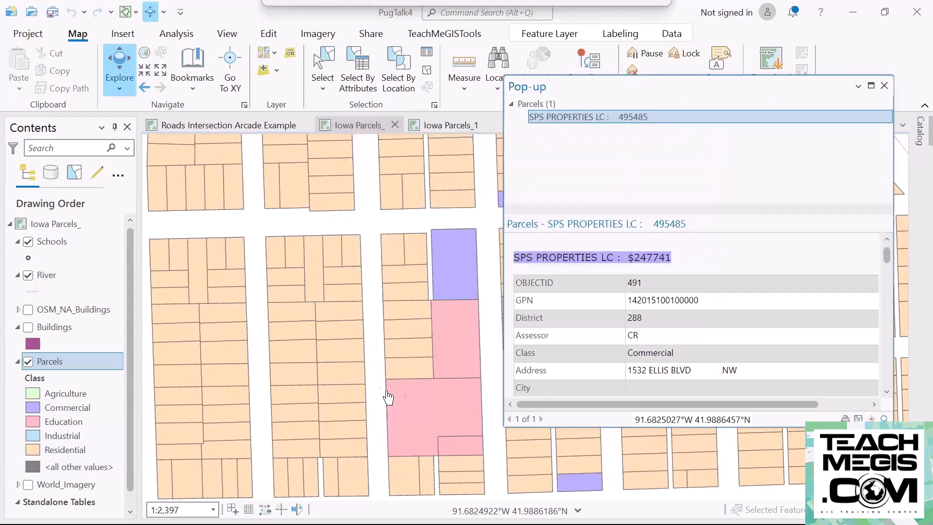
pyautogui.click(431, 413)
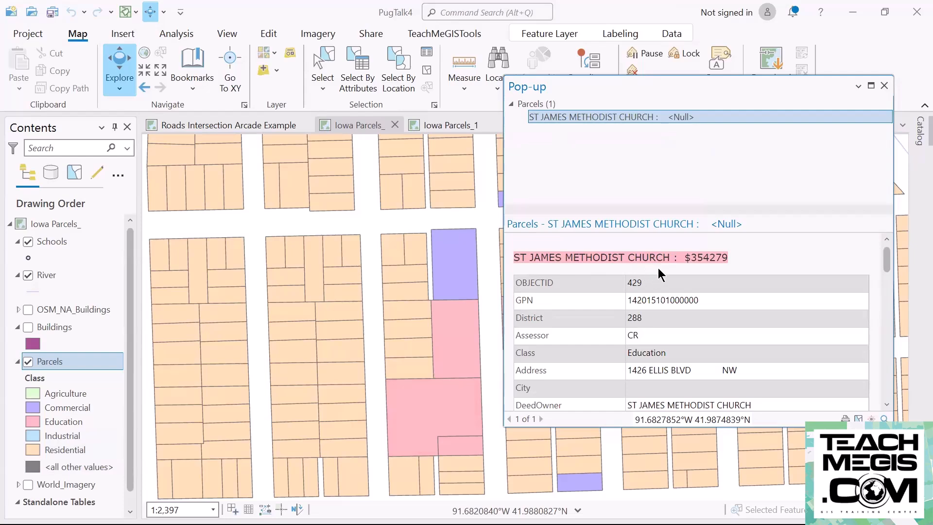
pyautogui.click(885, 86)
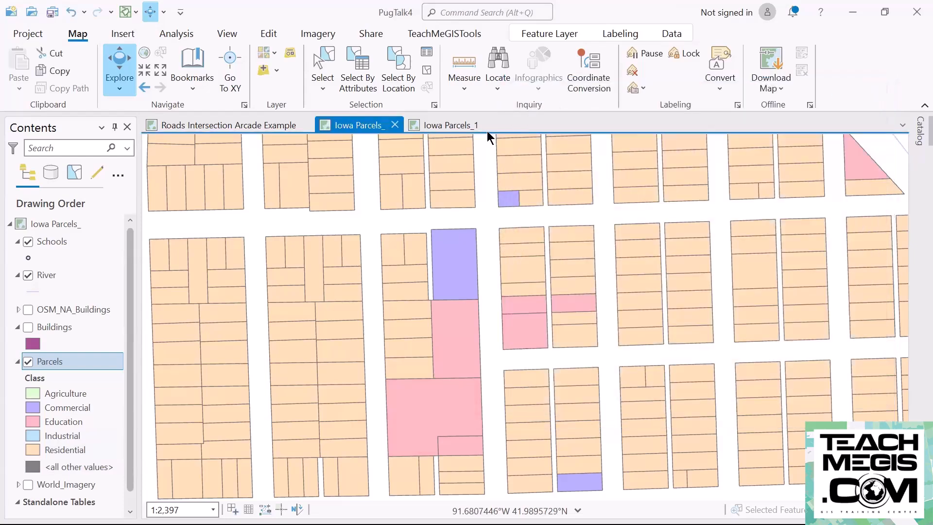
# In the Iowa Parcels_1 map, look up the HEX colour code of the Agriculture class symbol and leave it unchanged
pyautogui.click(451, 125)
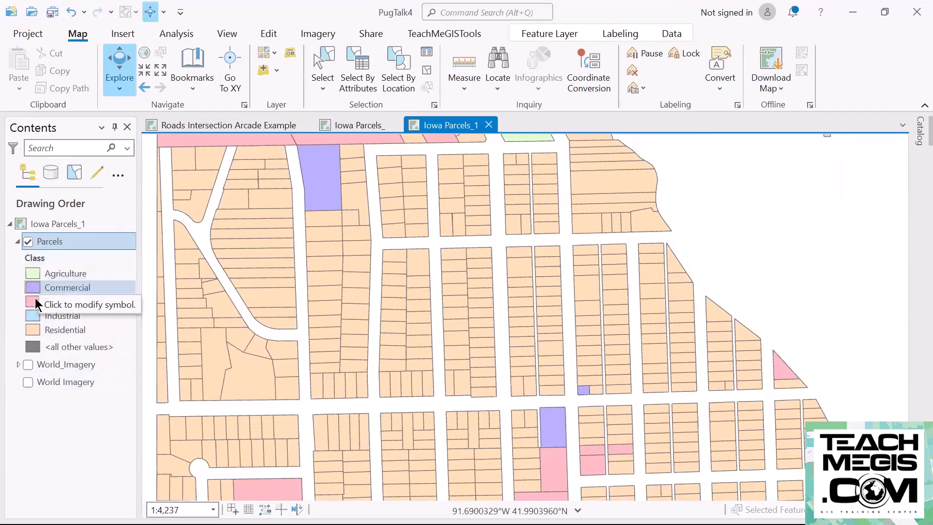
pyautogui.click(36, 268)
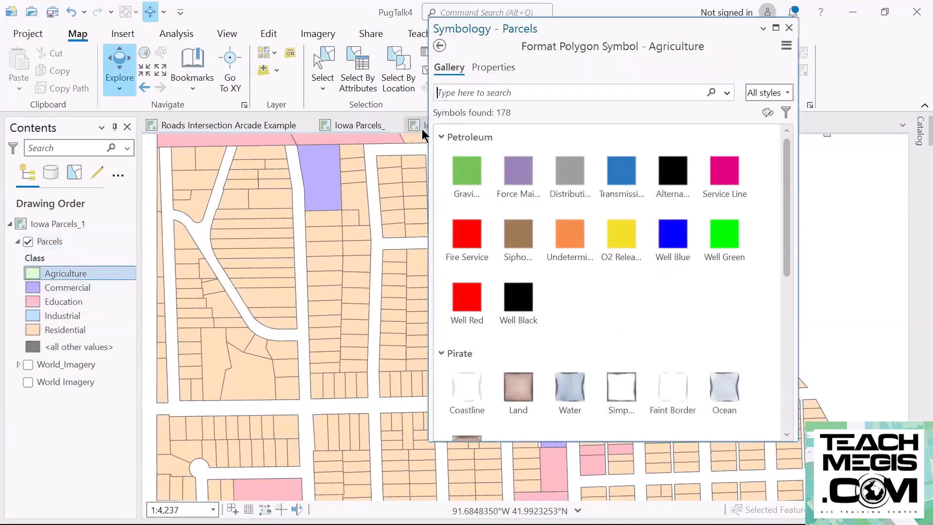
pyautogui.click(500, 66)
pyautogui.click(787, 158)
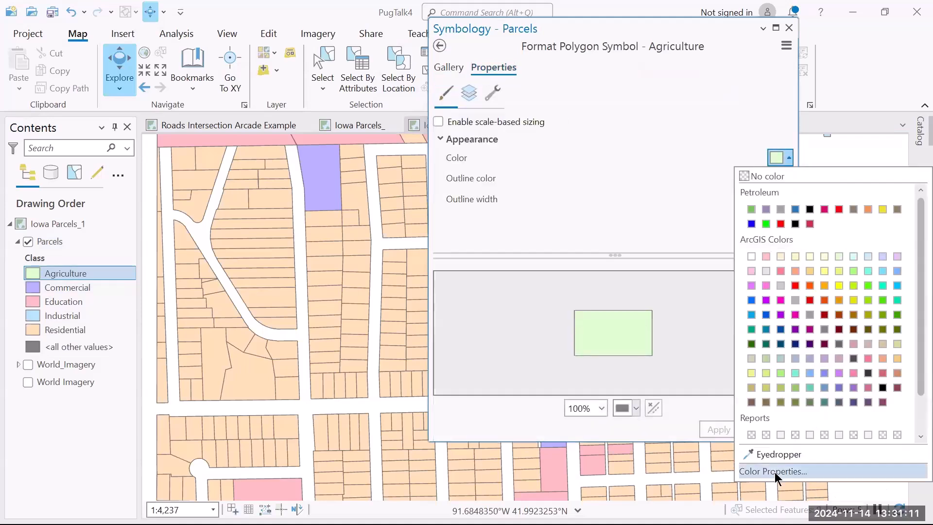
pyautogui.click(775, 473)
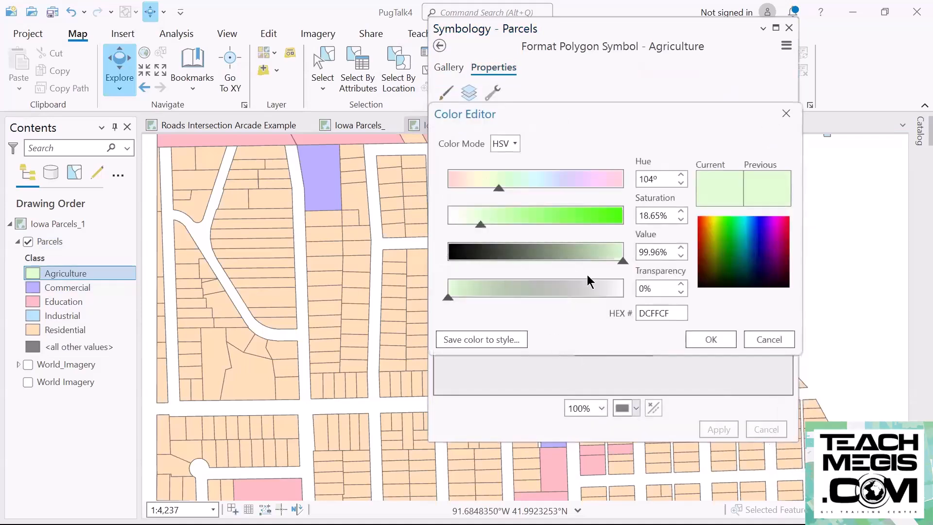
pyautogui.doubleClick(639, 318)
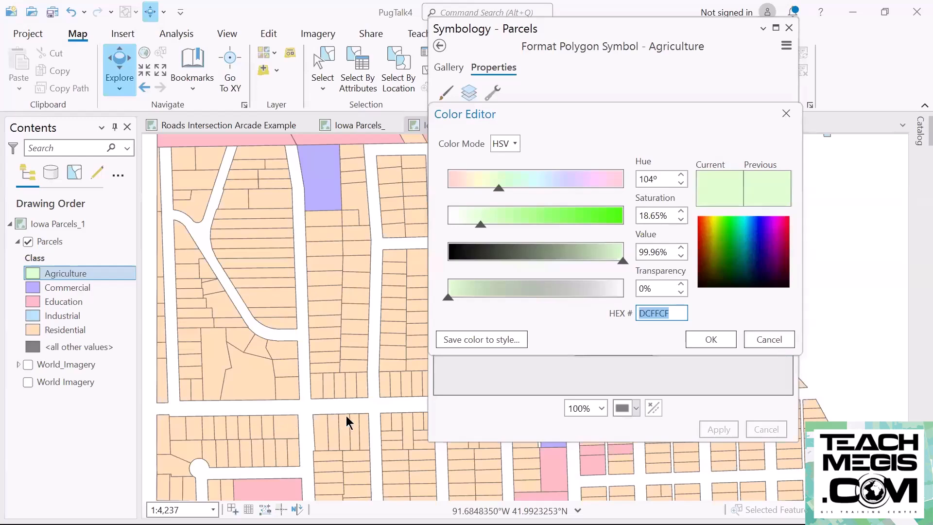
pyautogui.click(773, 341)
pyautogui.click(789, 28)
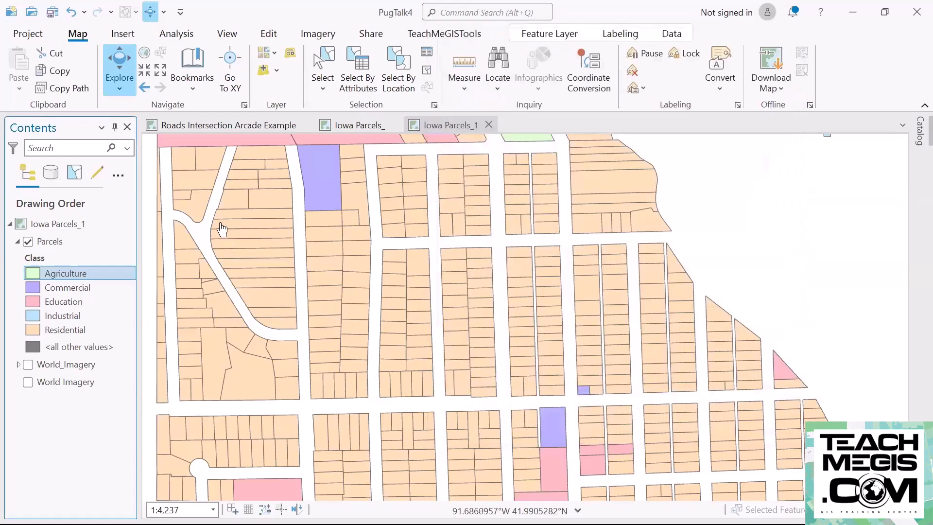
# In the Parcels layer's pop-up configuration, replace the existing text element with a new one placed above the fields element
pyautogui.rightClick(39, 240)
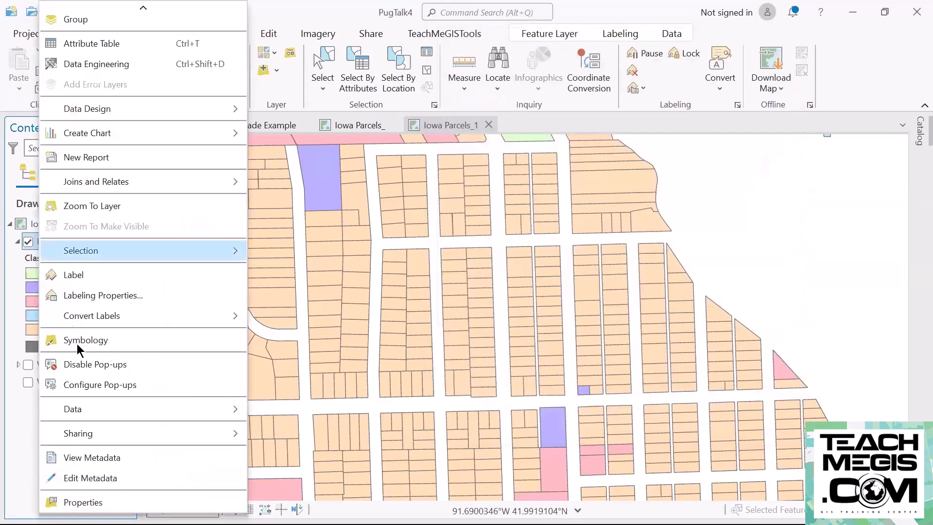
pyautogui.click(120, 381)
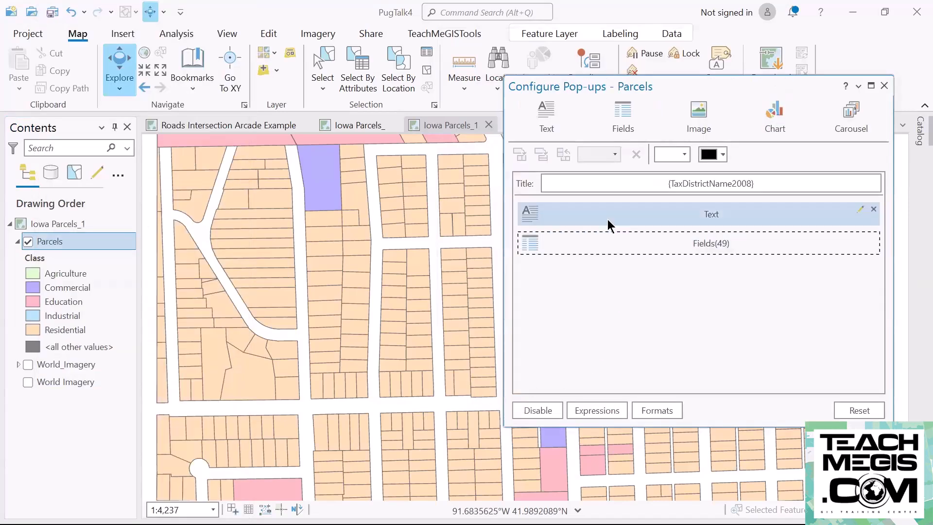
pyautogui.click(874, 209)
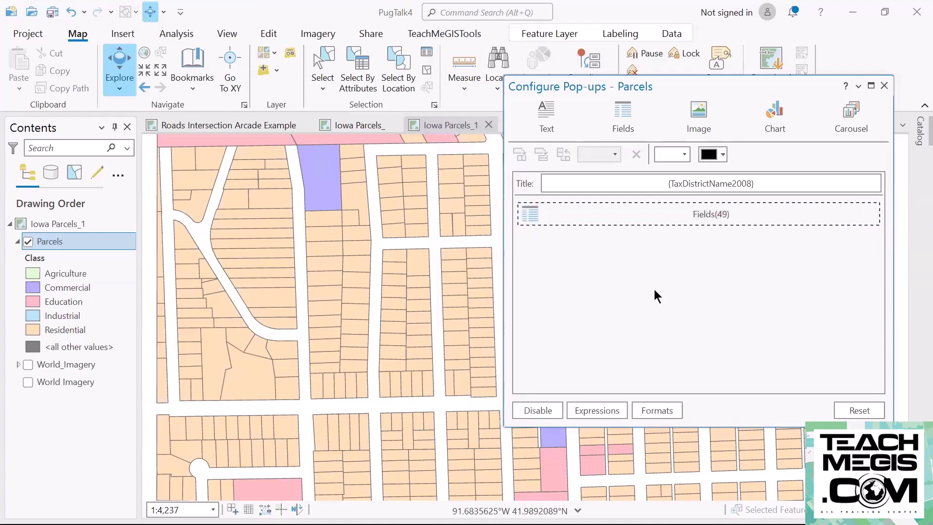
pyautogui.click(550, 118)
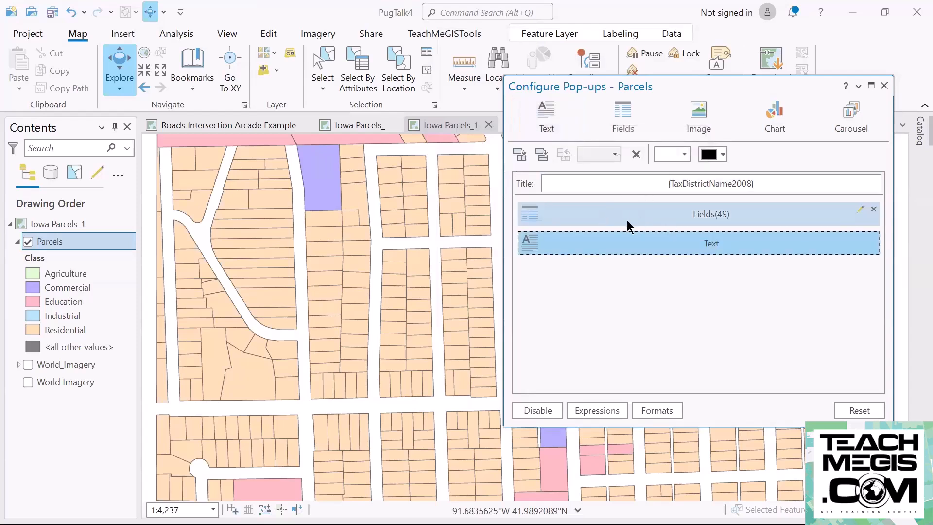
pyautogui.moveTo(548, 214)
pyautogui.mouseDown()
pyautogui.moveTo(555, 257)
pyautogui.moveTo(524, 261)
pyautogui.moveTo(537, 252)
pyautogui.moveTo(527, 217)
pyautogui.moveTo(530, 246)
pyautogui.mouseUp()
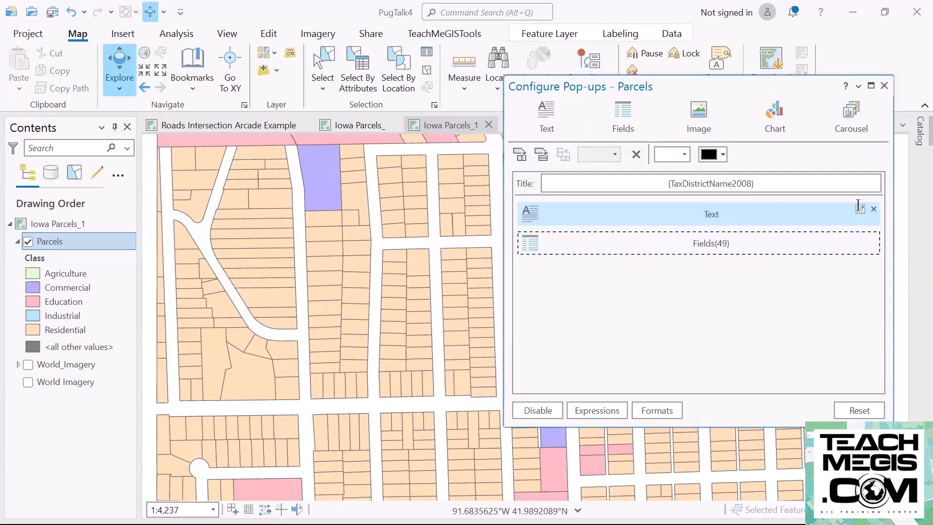
# Replace the new text element's content with the line {DeedOwner}: {CurrentTotalValue}, using the layer's fields
pyautogui.click(860, 210)
pyautogui.hotkey('ctrl', 'a')
pyautogui.press('BackSpace')
pyautogui.click(546, 142)
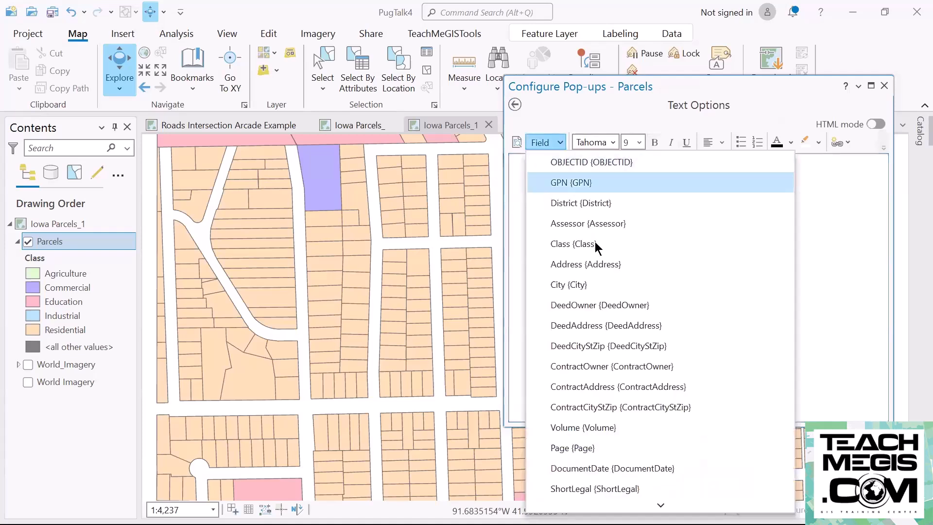
pyautogui.click(615, 307)
pyautogui.write(':')
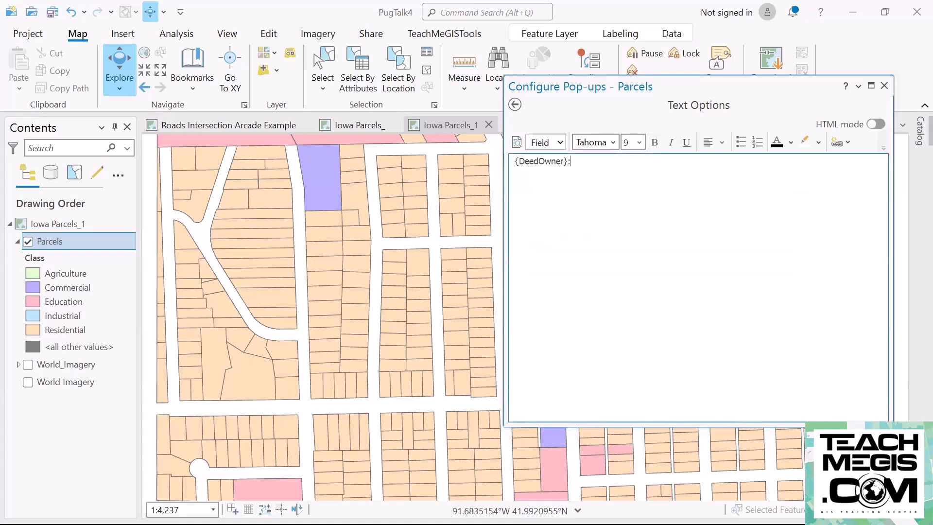
pyautogui.click(560, 143)
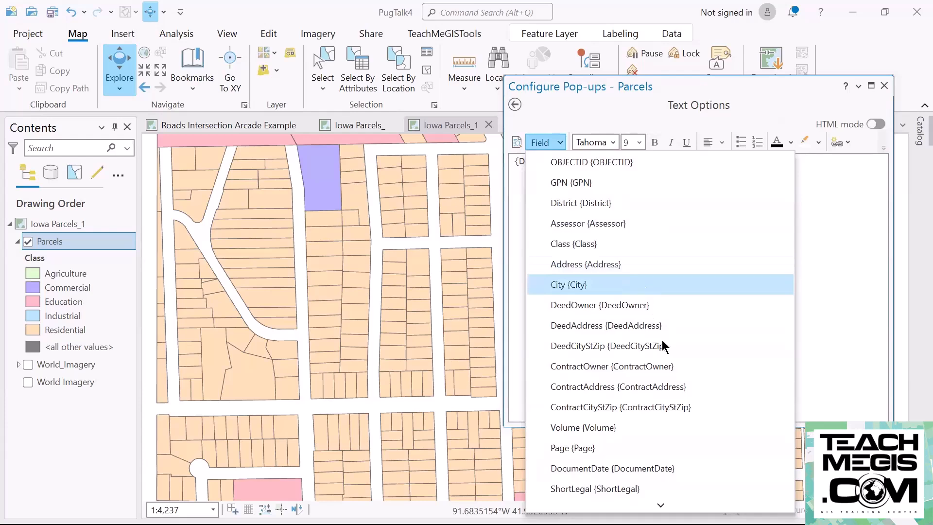
pyautogui.scroll(-2, 660, 365)
pyautogui.scroll(-2, 660, 379)
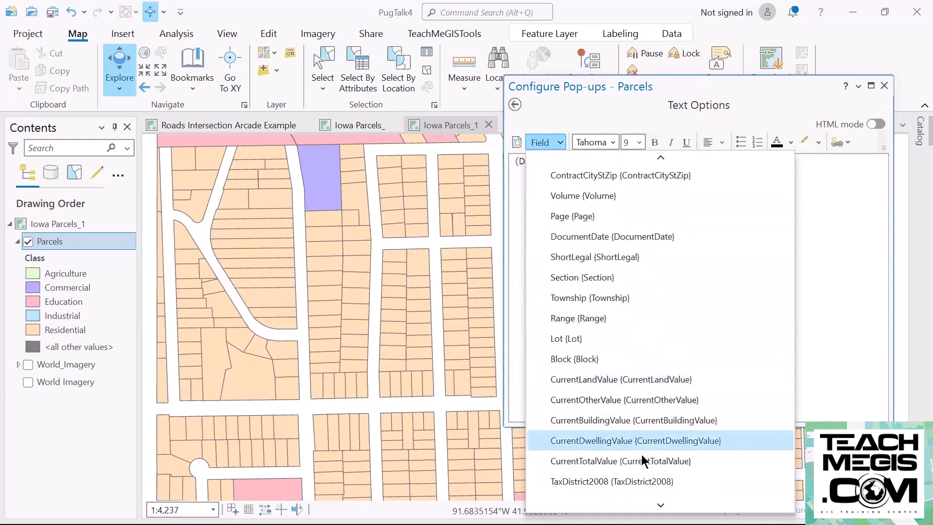
pyautogui.click(661, 462)
# Highlight the {DeedOwner}: {CurrentTotalValue} line in red
pyautogui.doubleClick(600, 161)
pyautogui.moveTo(654, 165); pyautogui.dragTo(506, 166)
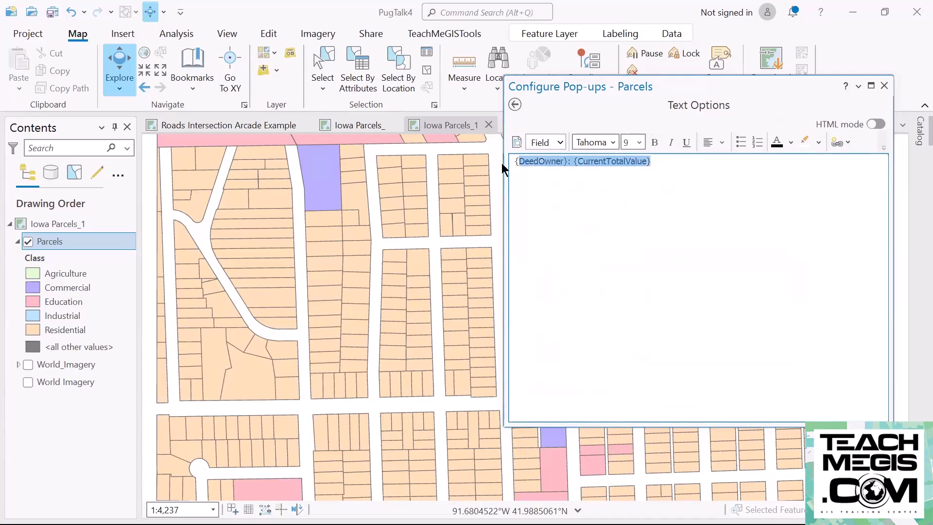
pyautogui.click(790, 144)
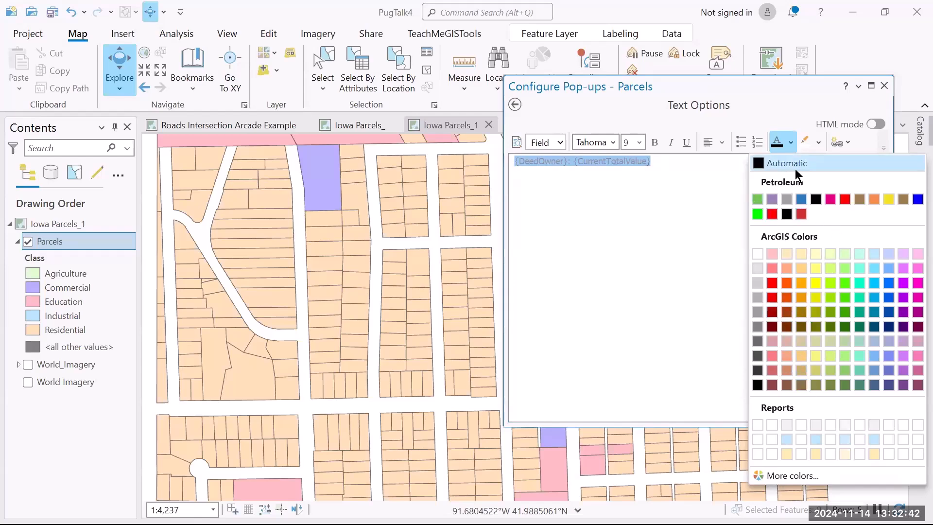
pyautogui.click(817, 142)
pyautogui.click(816, 142)
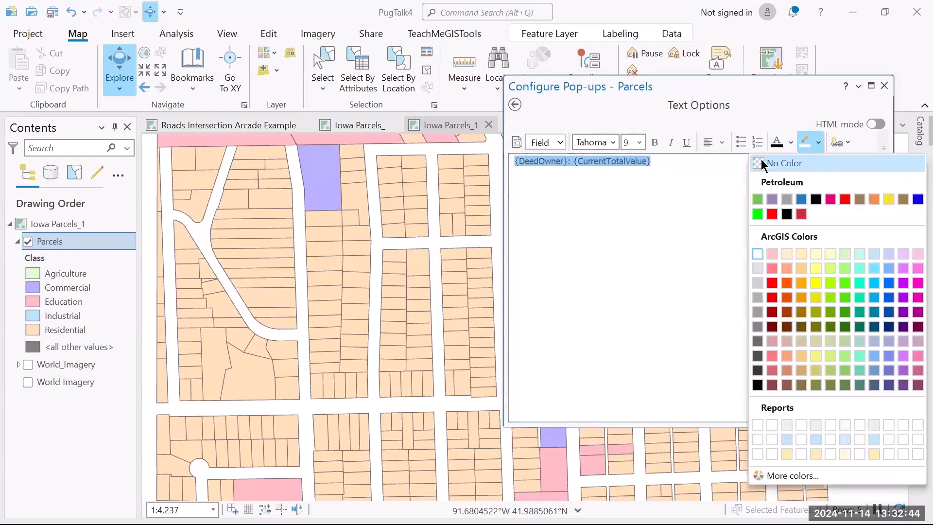
pyautogui.click(772, 283)
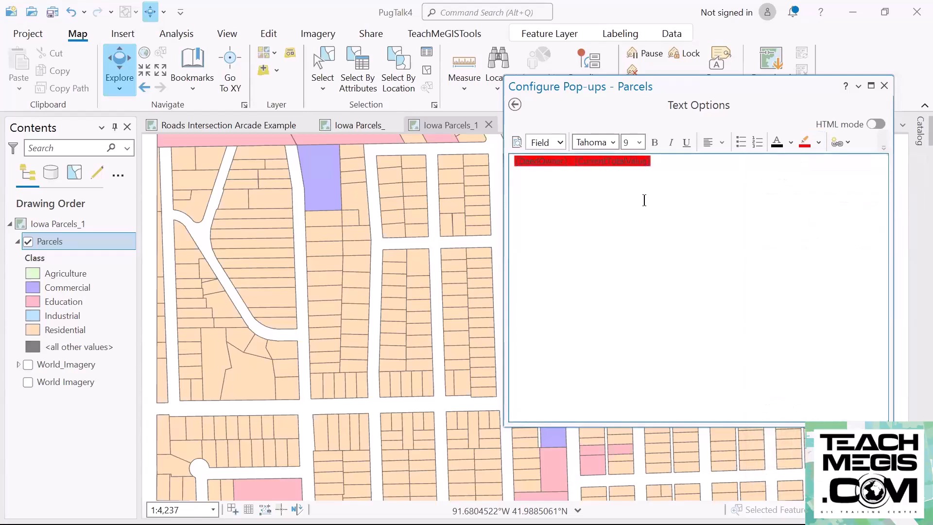
# Insert a $ before {CurrentTotalValue}, highlight the whole text line in yellow, and return to the pop-up element list
pyautogui.doubleClick(546, 161)
pyautogui.click(554, 218)
pyautogui.write('$')
pyautogui.hotkey('ctrl', 'a')
pyautogui.click(818, 141)
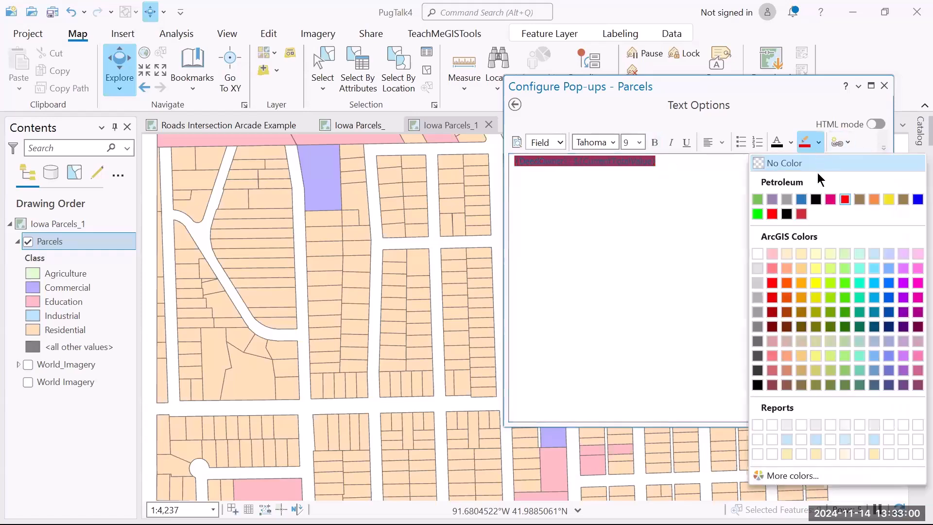
pyautogui.click(815, 265)
pyautogui.moveTo(568, 161); pyautogui.dragTo(572, 159)
pyautogui.click(577, 161)
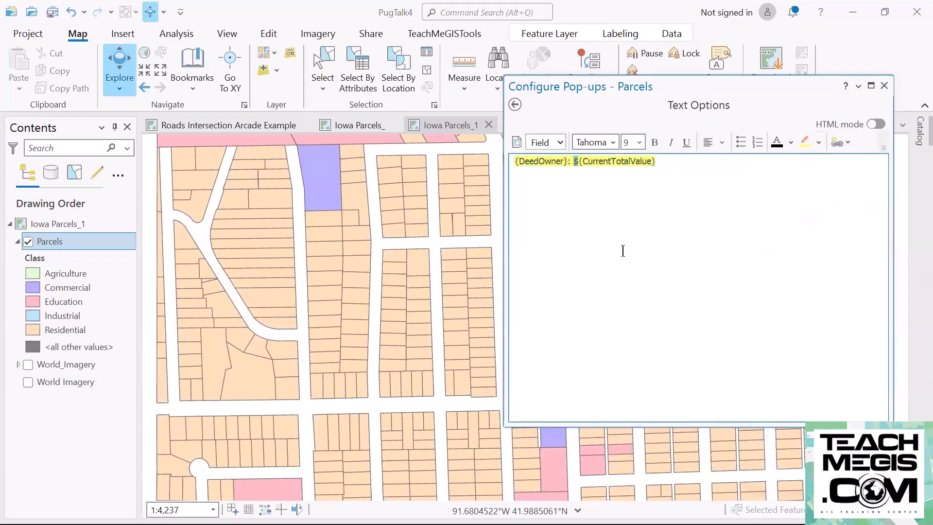
pyautogui.doubleClick(543, 164)
pyautogui.doubleClick(619, 166)
pyautogui.click(515, 105)
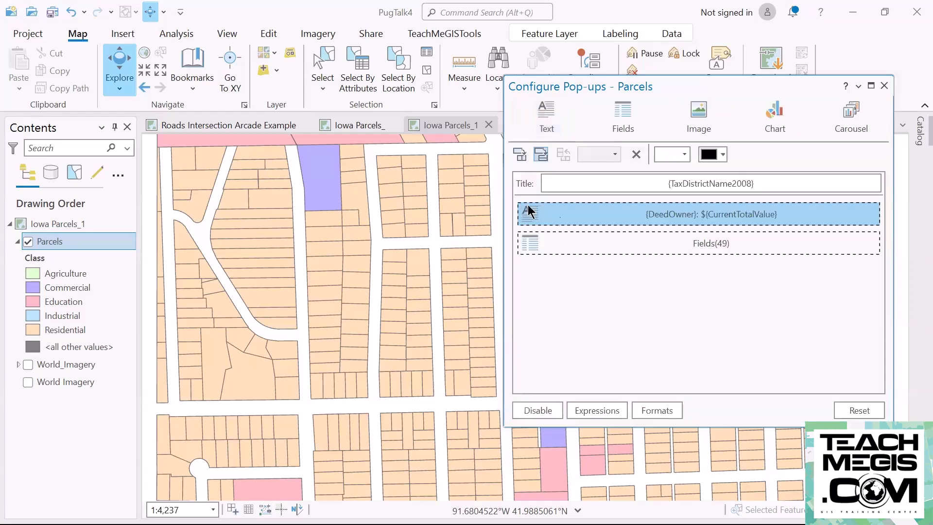
# Check the highlighted owner and value line in the pop-ups of several residential parcels and an education parcel
pyautogui.click(275, 223)
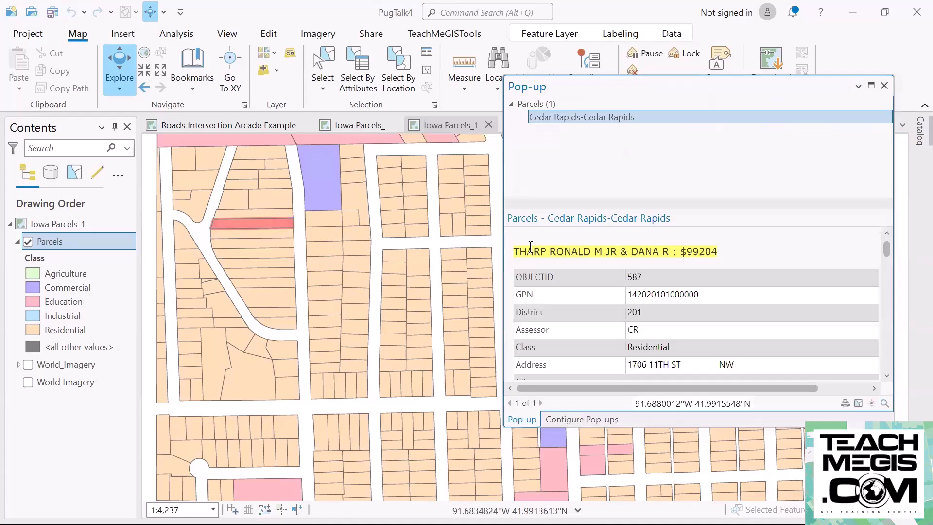
pyautogui.click(252, 224)
pyautogui.click(325, 248)
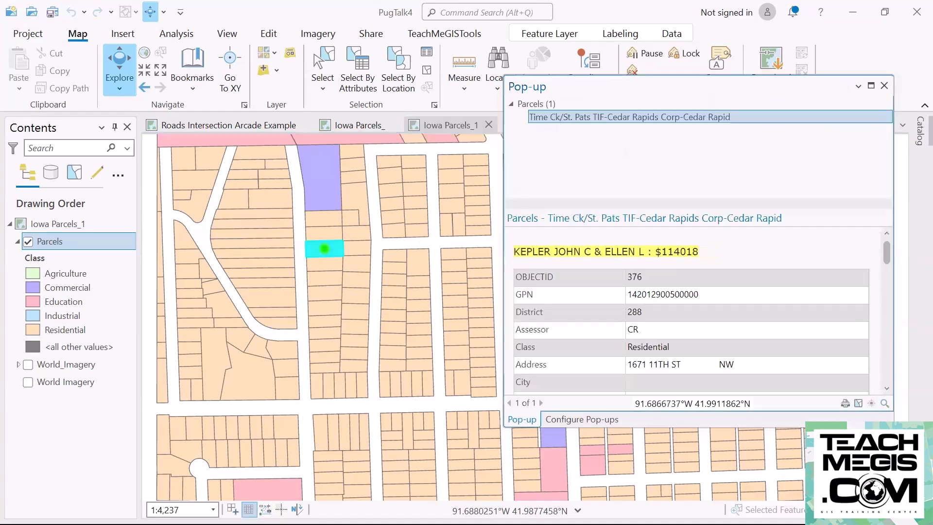
pyautogui.click(266, 489)
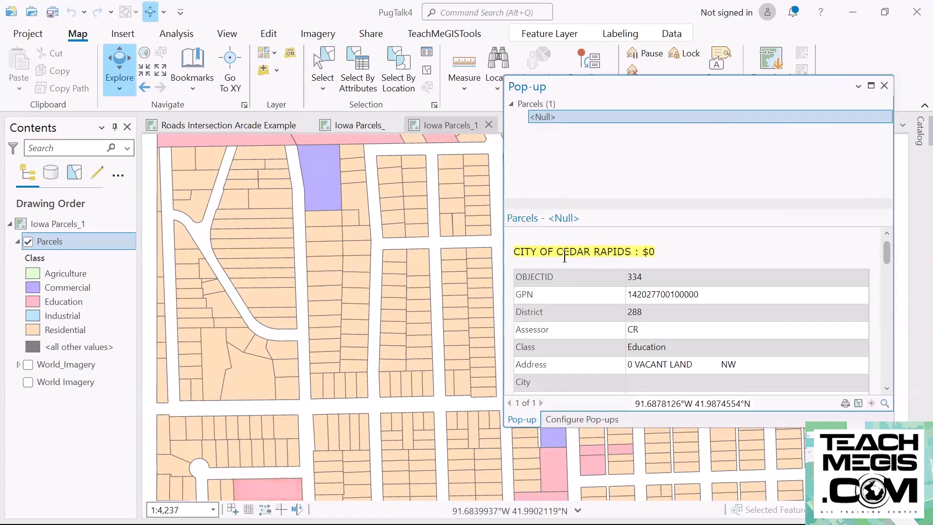
# Create a new Arcade expression for the Parcels pop-up and title it ColorChoice
pyautogui.click(571, 419)
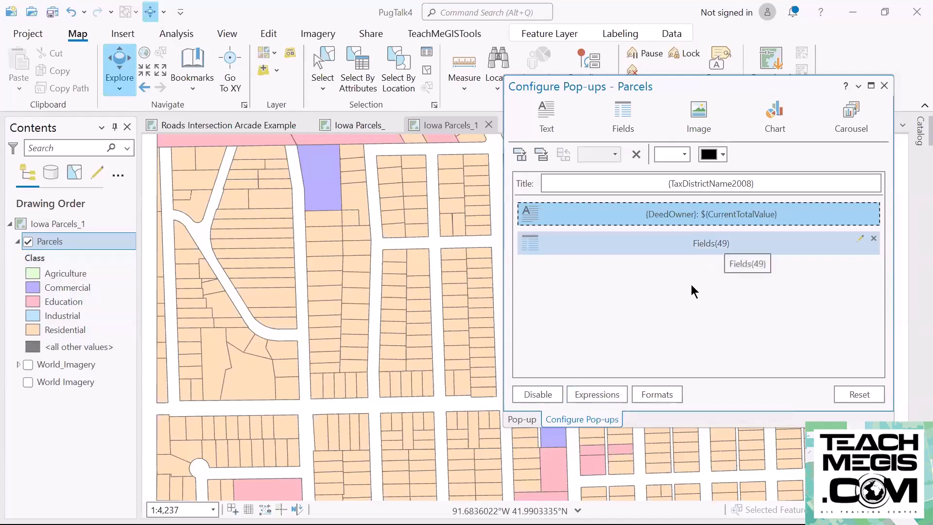
pyautogui.click(594, 395)
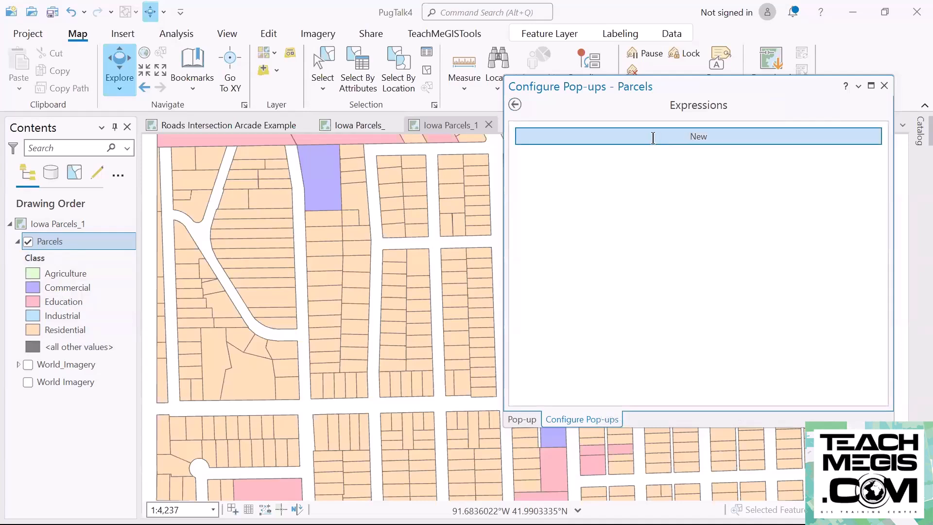
pyautogui.click(651, 136)
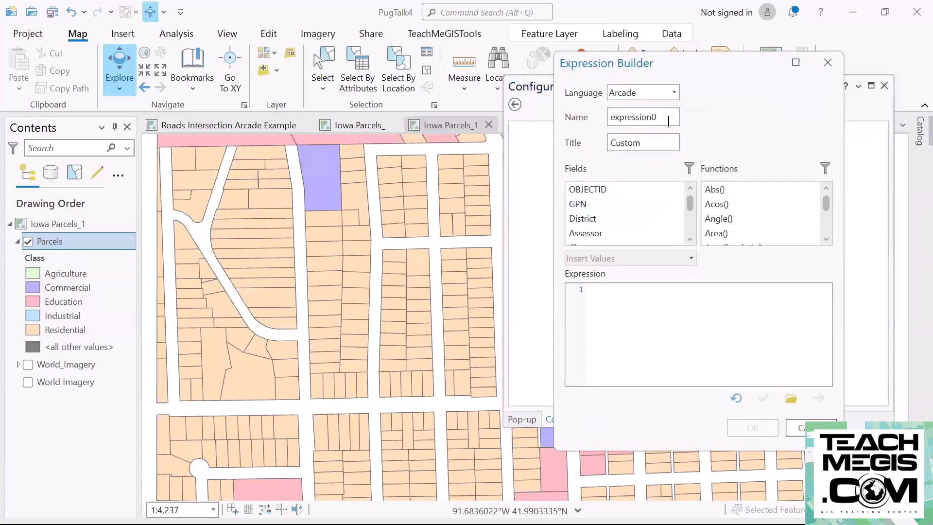
pyautogui.moveTo(669, 117); pyautogui.dragTo(585, 127)
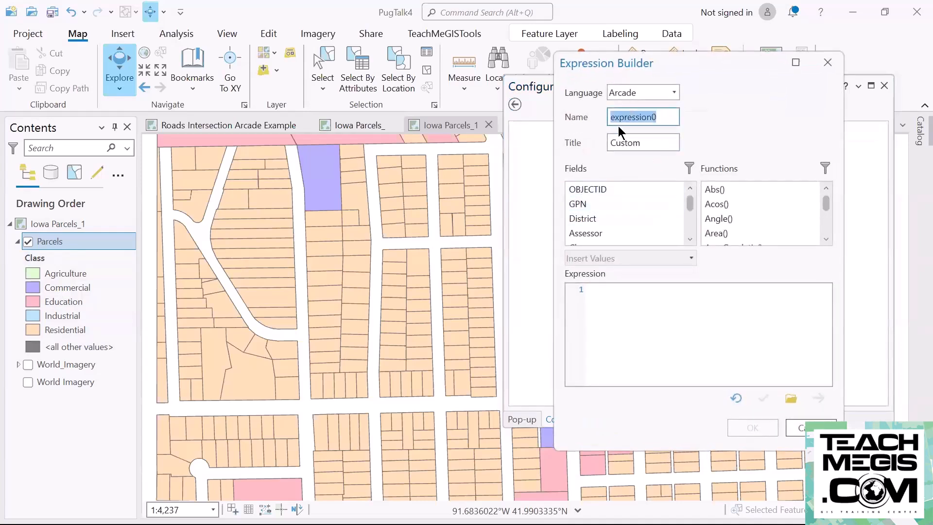
pyautogui.press('Tab')
pyautogui.write('Colo')
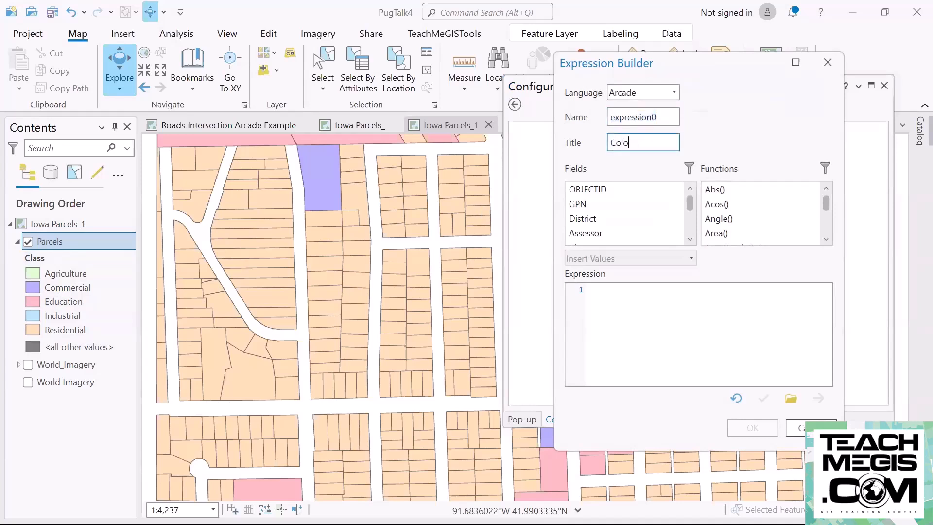
pyautogui.write('rChoice')
pyautogui.click(667, 117)
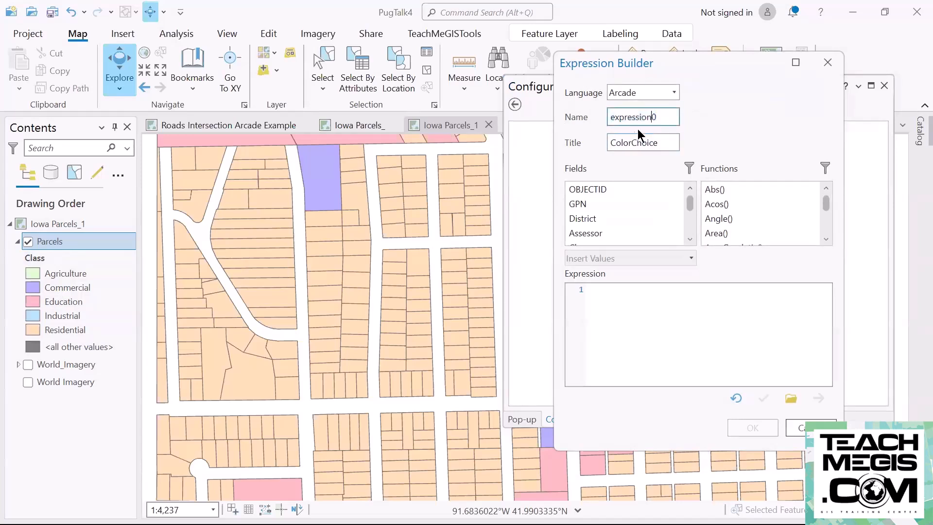
pyautogui.moveTo(667, 117); pyautogui.dragTo(586, 121)
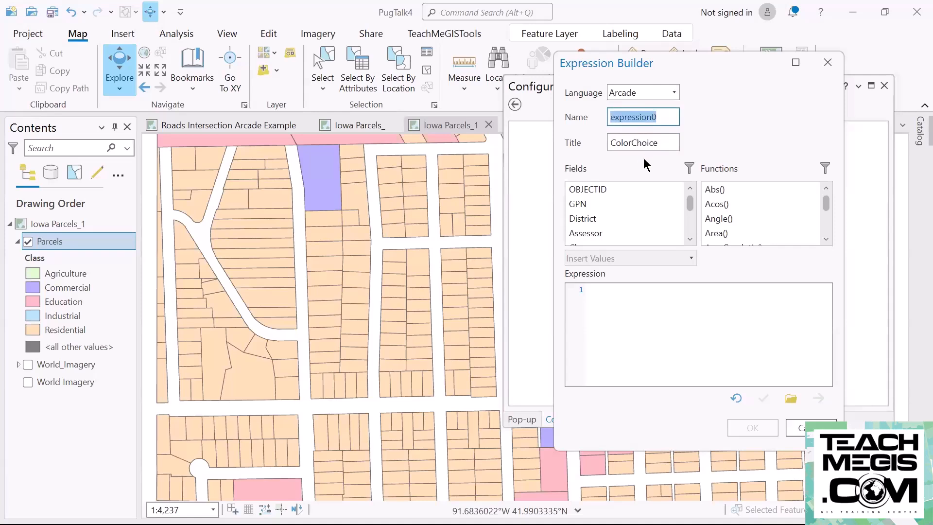
# Write code decoding classDesc = DomainName($feature, "Class"): Agriculture #DCFFCF, Commercial #B7B2FE, Education #FDBCC4, Industrial #B7E5FD, Residential #FFDF89, default D3D3D3, with a blank line before Decode
pyautogui.click(607, 298)
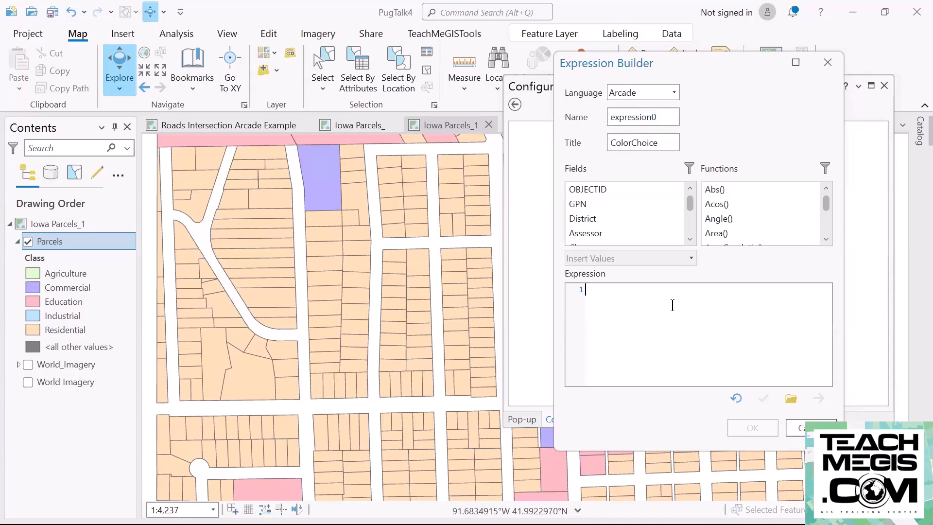
pyautogui.write('var classDesc = DomainName($feature, "Class") Decode(classDesc,   "Agriculture","#DCFFCF",   "Commercial","#B7B2FE",   "Education","#FDBCC4",   "Industrial","#B7E5FD",   "Residential","#FFDF89",   "D3D3D3")')
pyautogui.moveTo(551, 293); pyautogui.dragTo(409, 329)
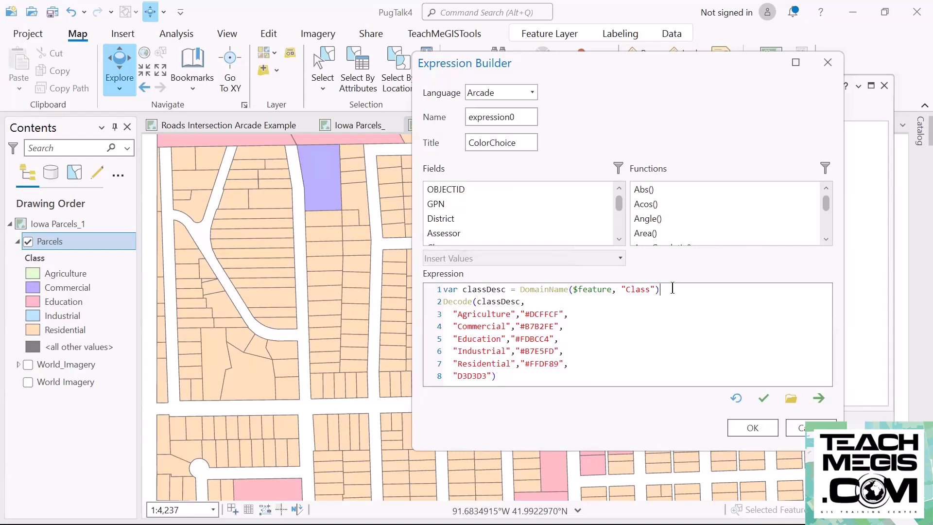
pyautogui.press('Return')
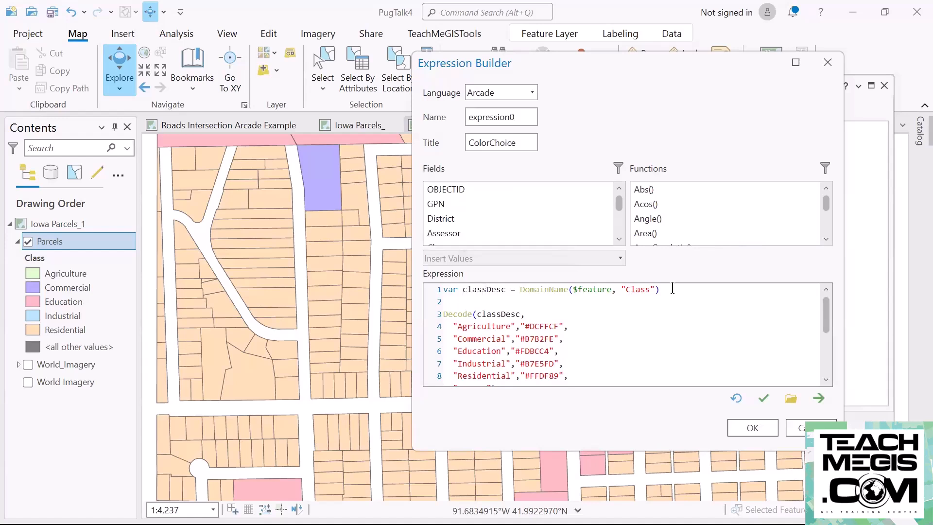
# Examine the DomainName line, the Decode function and the use of the classDesc variable in the expression
pyautogui.doubleClick(554, 290)
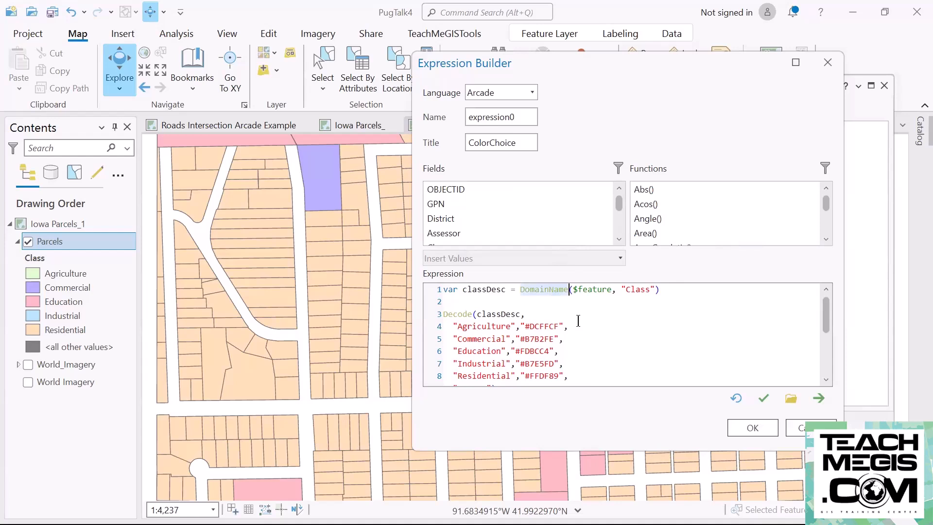
pyautogui.doubleClick(595, 290)
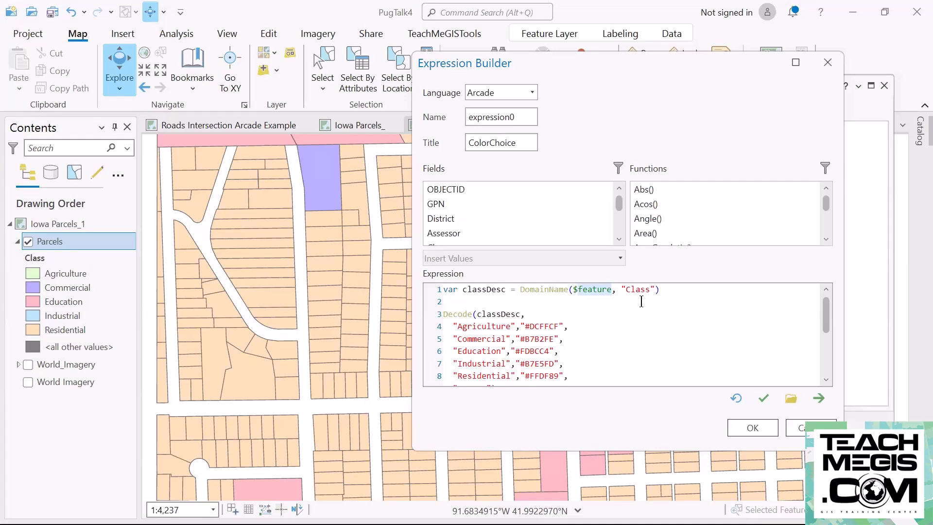
pyautogui.click(652, 290)
pyautogui.doubleClick(638, 289)
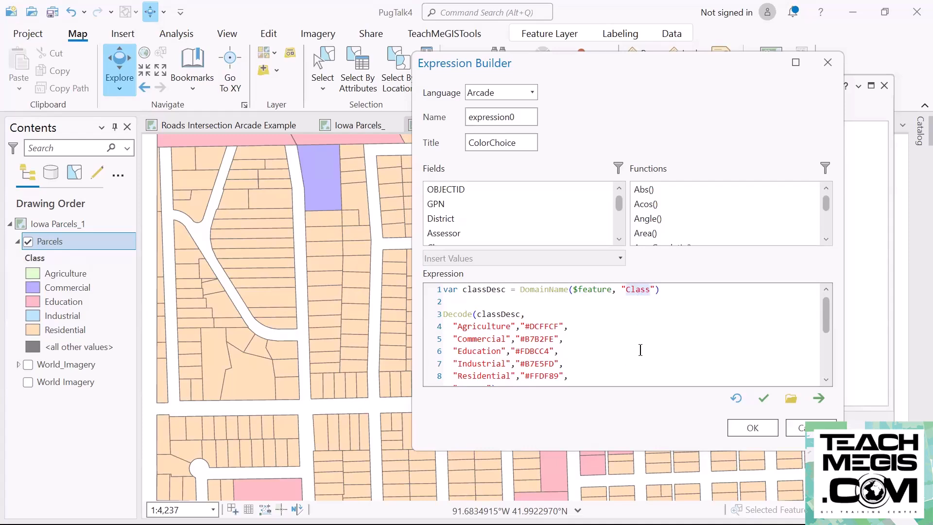
pyautogui.click(514, 373)
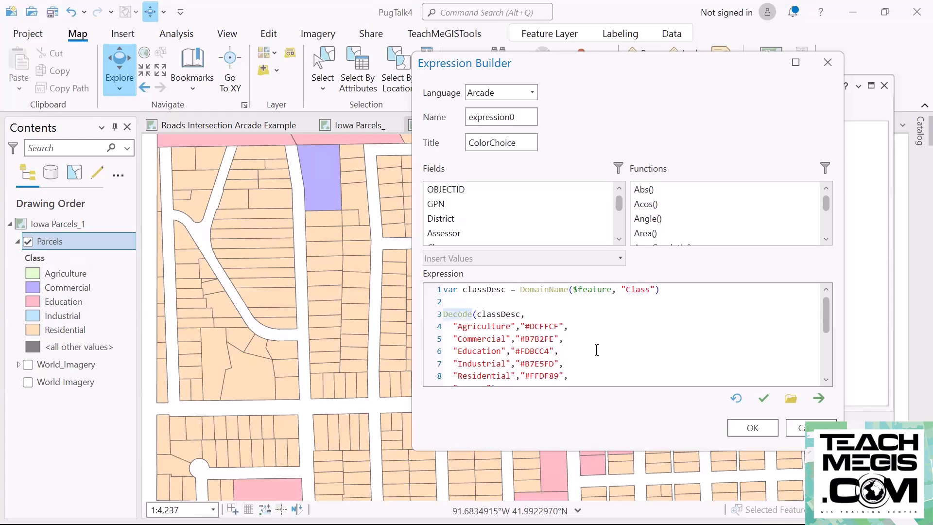
pyautogui.scroll(-1, 603, 347)
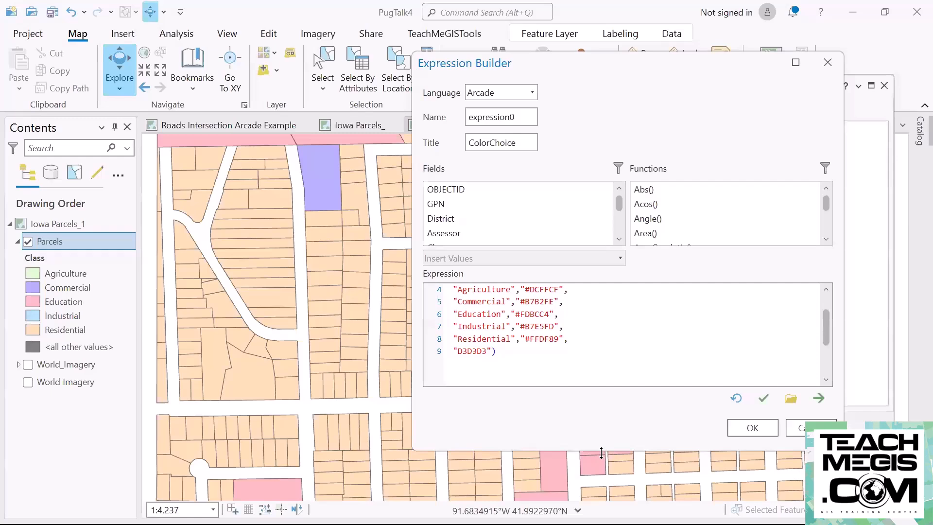
pyautogui.press('super+shift+Up')
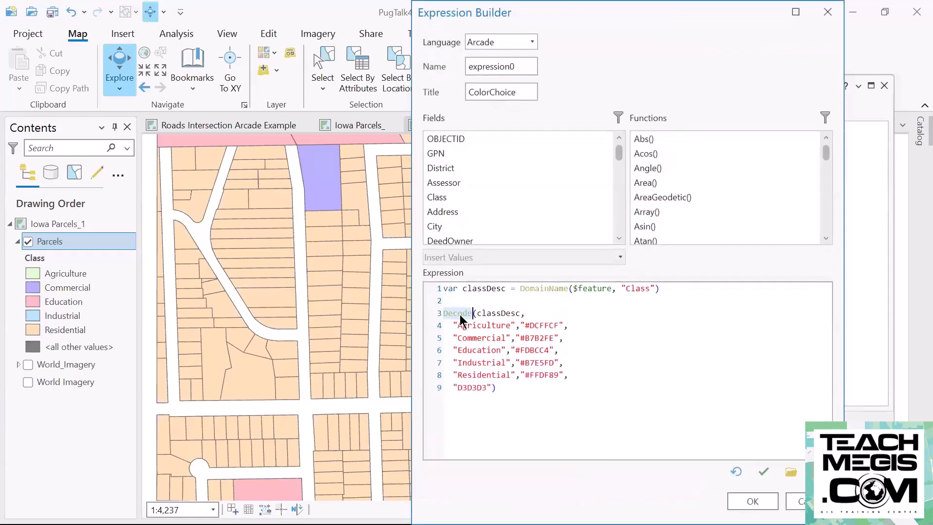
pyautogui.doubleClick(505, 316)
pyautogui.doubleClick(484, 290)
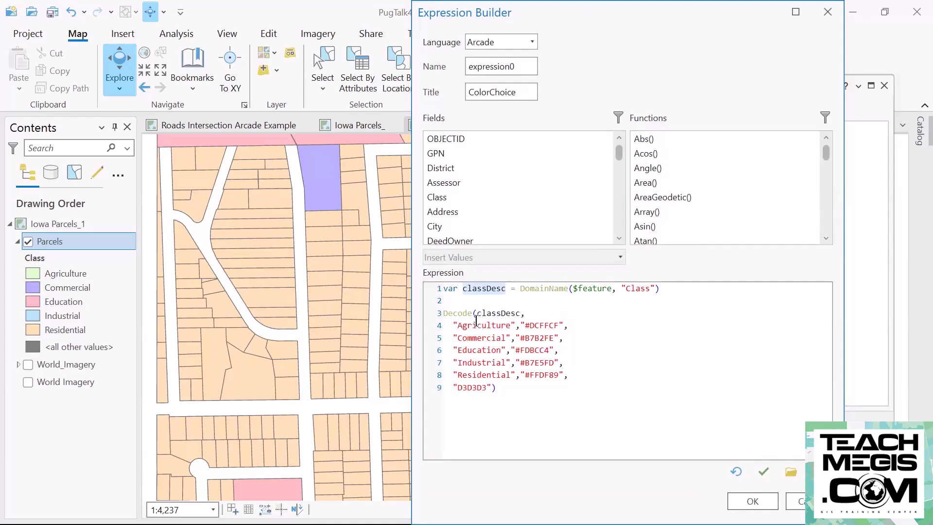
pyautogui.click(495, 313)
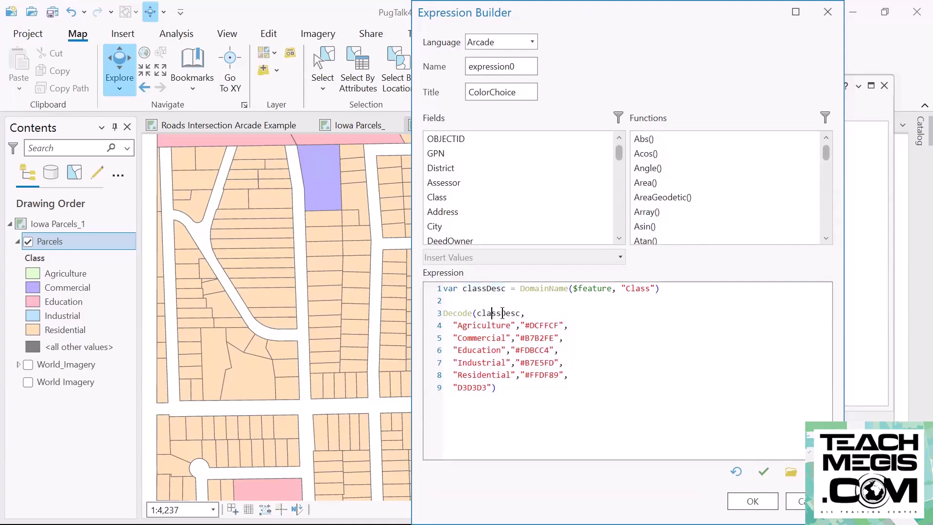
# Review the class and hex colour pairs and the default colour in the Decode function
pyautogui.doubleClick(484, 328)
pyautogui.doubleClick(544, 326)
pyautogui.doubleClick(482, 339)
pyautogui.click(542, 341)
pyautogui.doubleClick(505, 327)
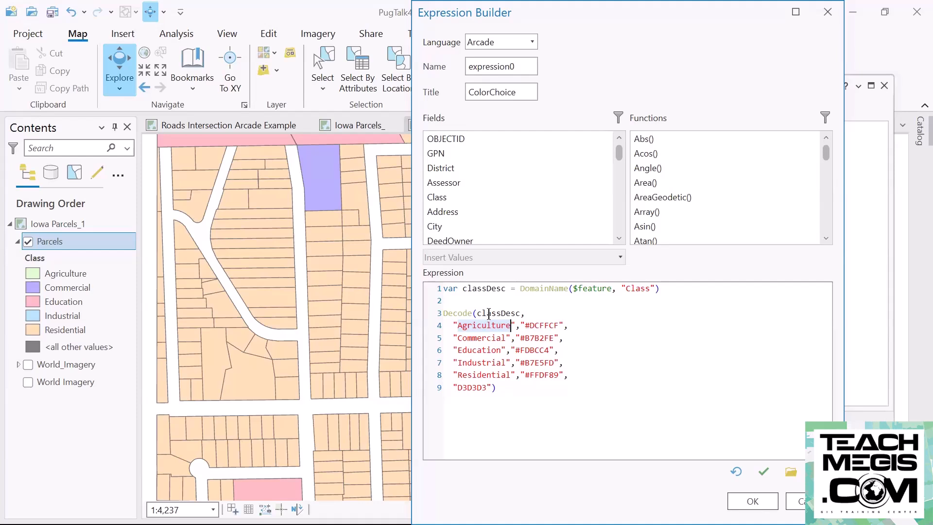
pyautogui.click(559, 325)
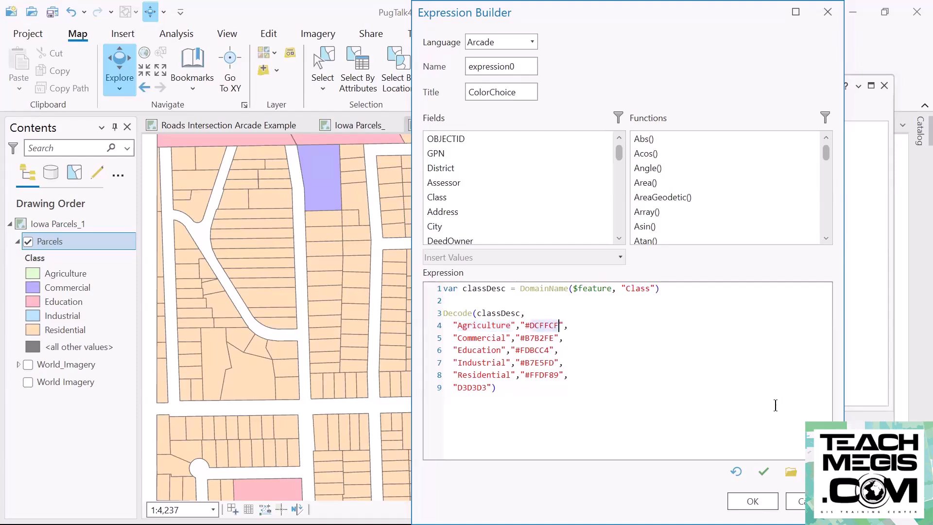
pyautogui.click(507, 338)
pyautogui.click(536, 339)
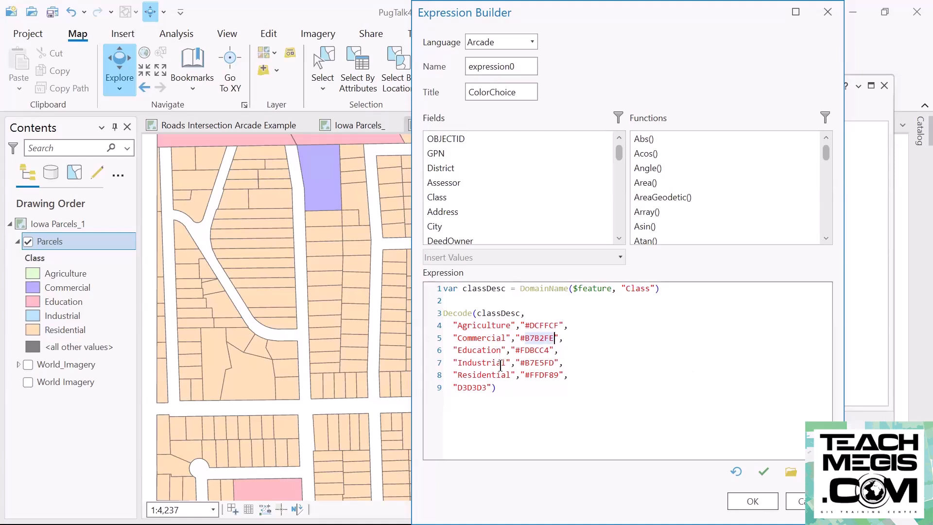
pyautogui.click(474, 388)
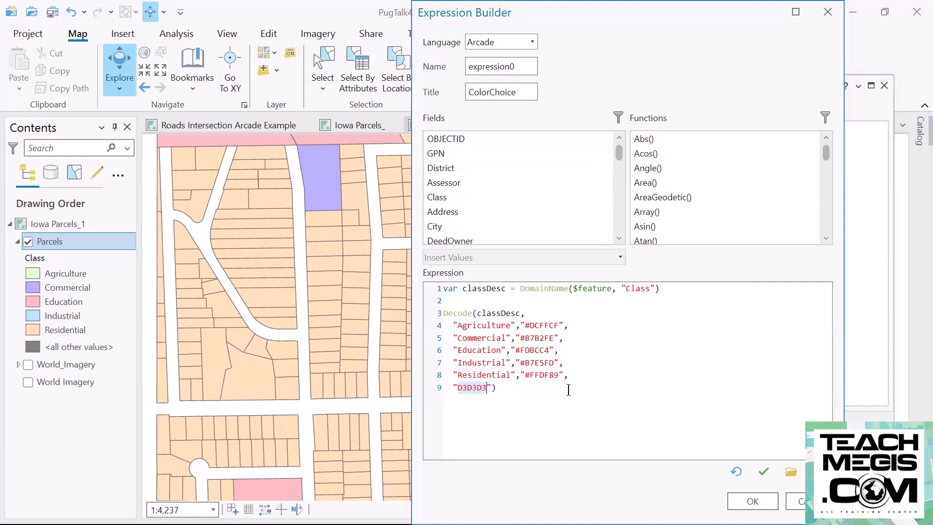
# Save the ColorChoice expression and return to the pop-up element list
pyautogui.moveTo(521, 67); pyautogui.dragTo(458, 73)
pyautogui.click(753, 500)
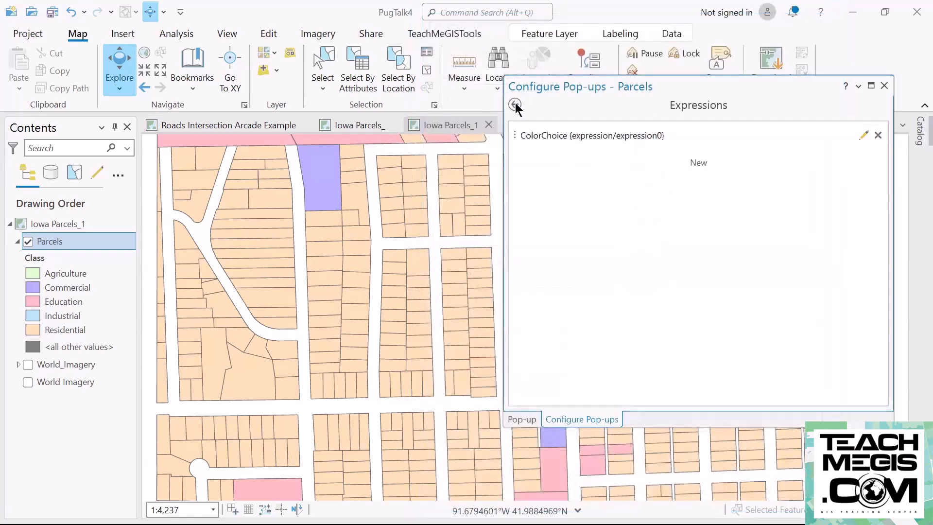
pyautogui.click(515, 105)
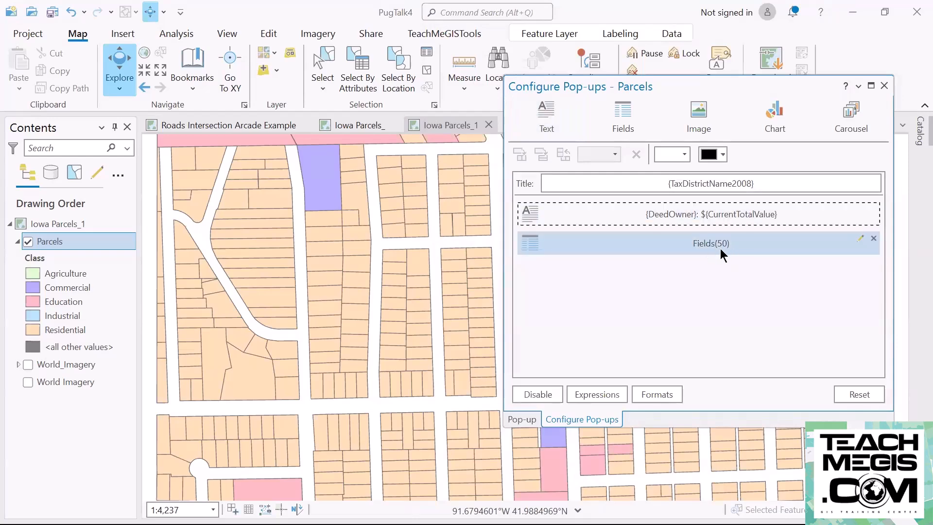
# Exclude ColorChoice from the fields shown in the pop-up's fields element and return to the element list
pyautogui.click(859, 240)
pyautogui.scroll(-12, 771, 329)
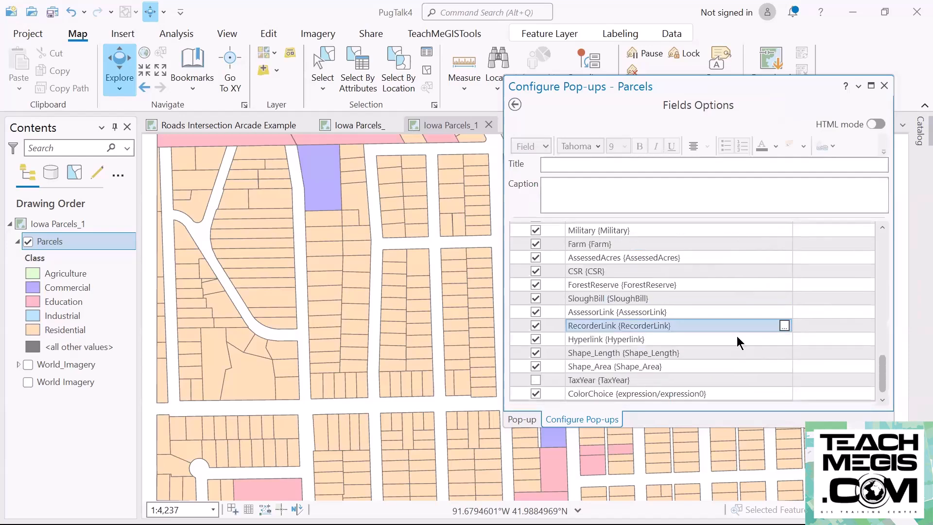
pyautogui.click(535, 394)
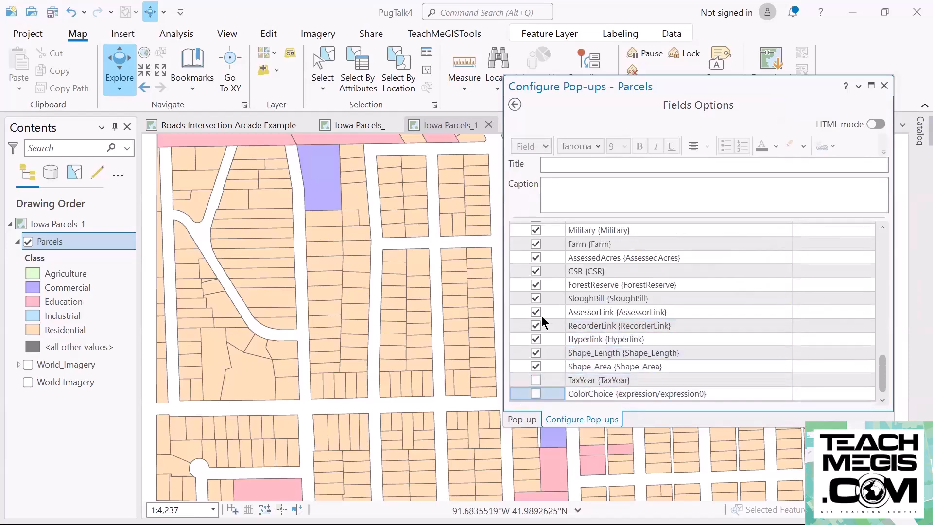
pyautogui.click(613, 392)
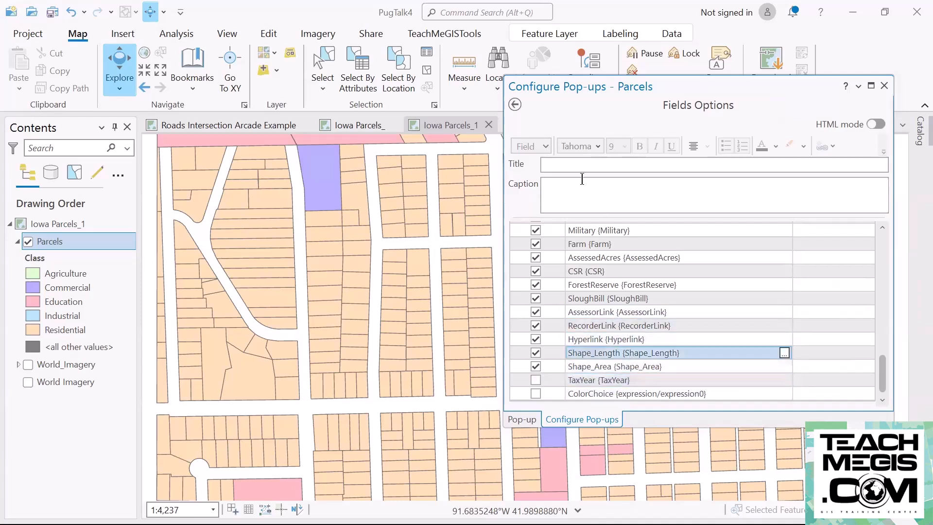
pyautogui.click(515, 104)
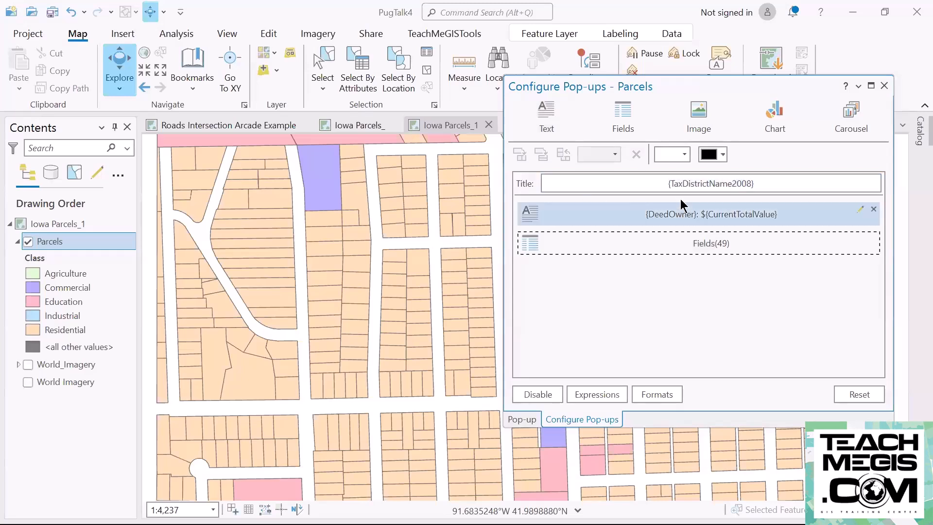
# Switch the owner and value text element to HTML mode, examine its field names and background-color value, and return to the element list
pyautogui.click(698, 217)
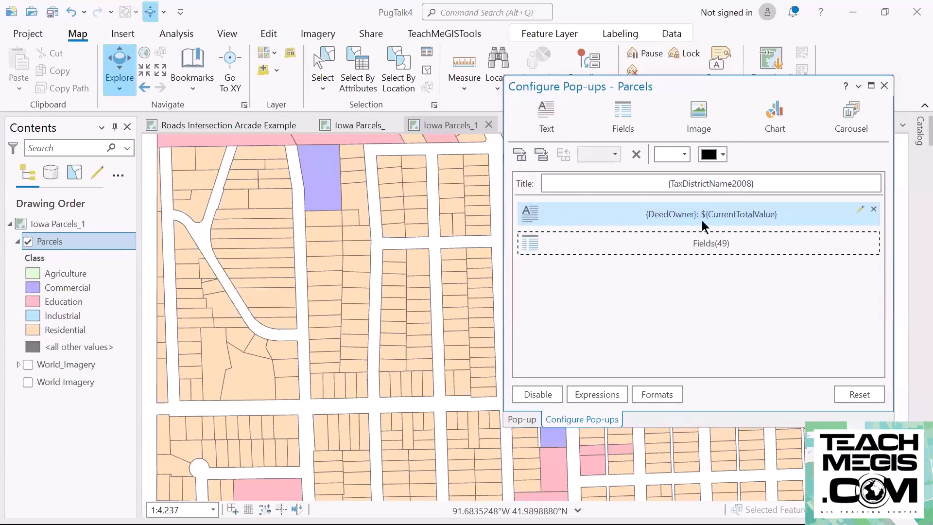
pyautogui.click(859, 212)
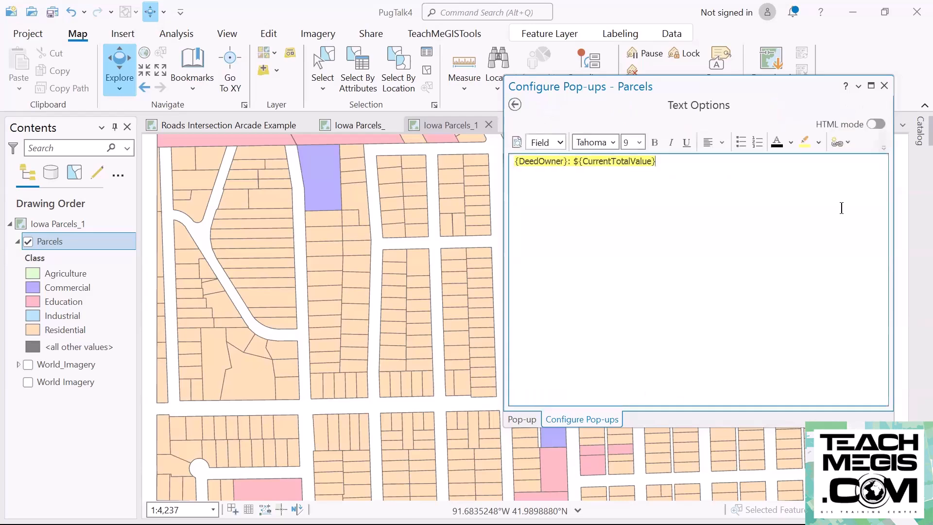
pyautogui.moveTo(466, 161); pyautogui.dragTo(327, 161)
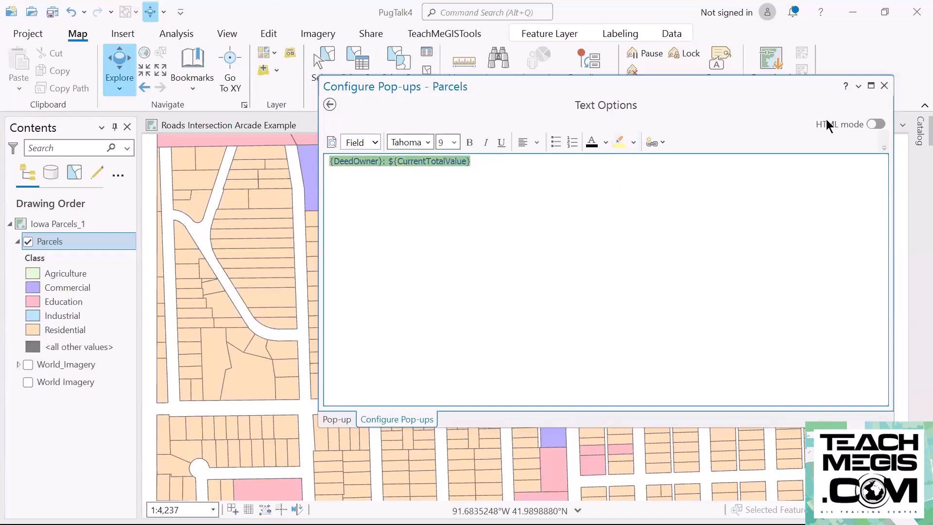
pyautogui.click(879, 125)
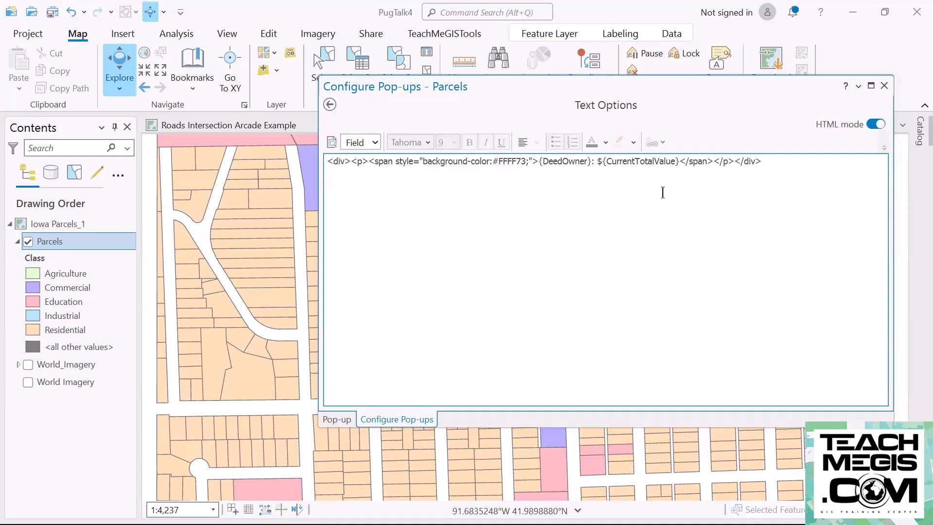
pyautogui.doubleClick(557, 161)
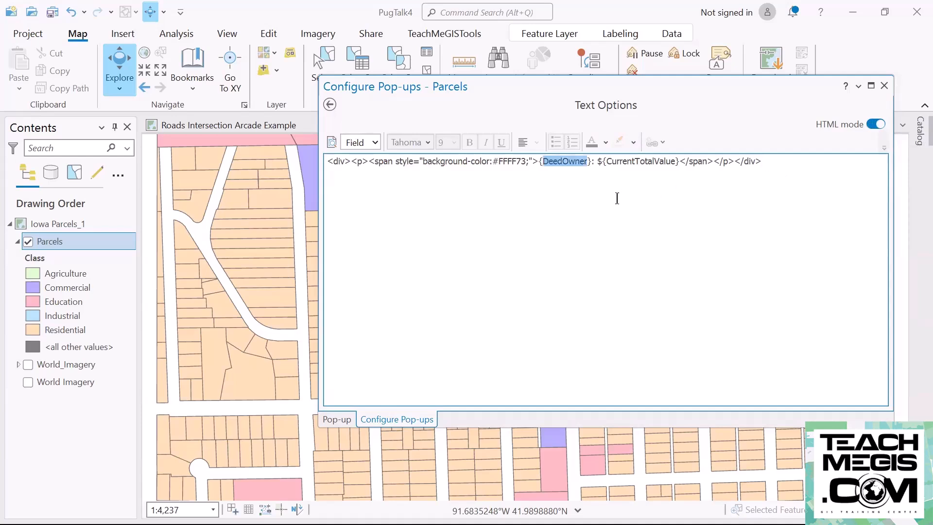
pyautogui.doubleClick(636, 161)
pyautogui.moveTo(492, 161); pyautogui.dragTo(525, 161)
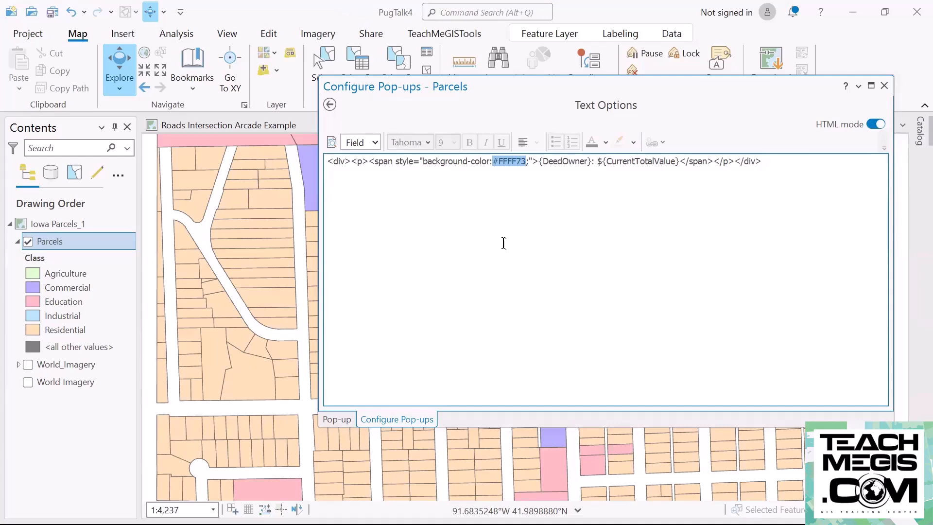
pyautogui.click(330, 105)
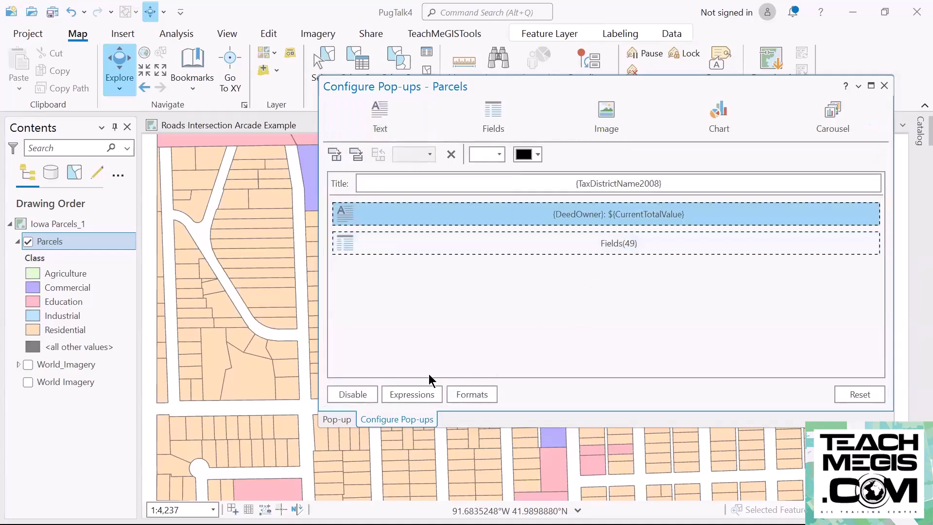
# Open the ColorChoice expression, review its name, class variable and hex colours, and close it without changes
pyautogui.click(427, 389)
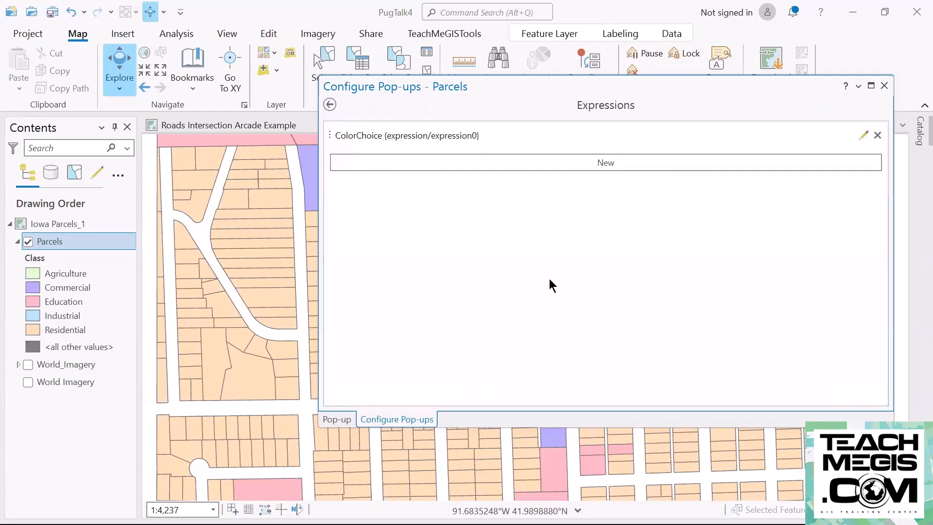
pyautogui.click(862, 134)
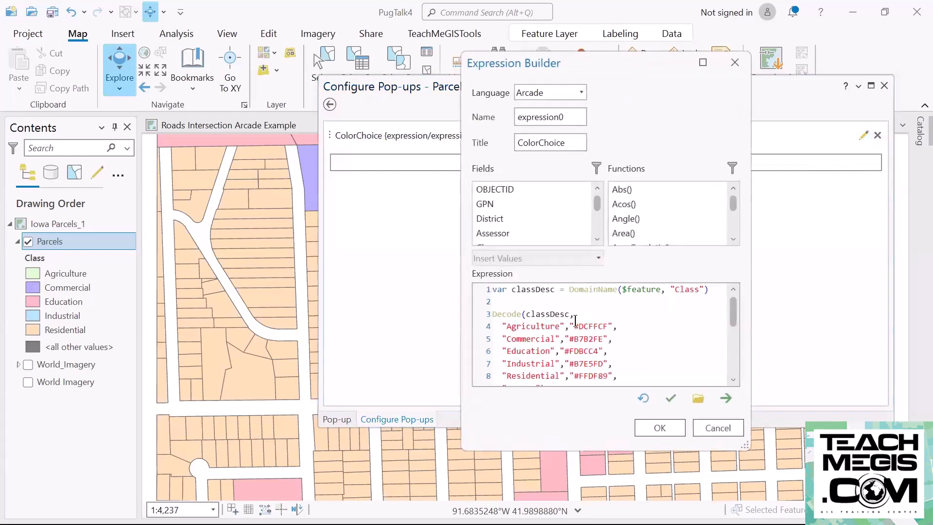
pyautogui.moveTo(578, 326); pyautogui.dragTo(604, 326)
pyautogui.click(516, 289)
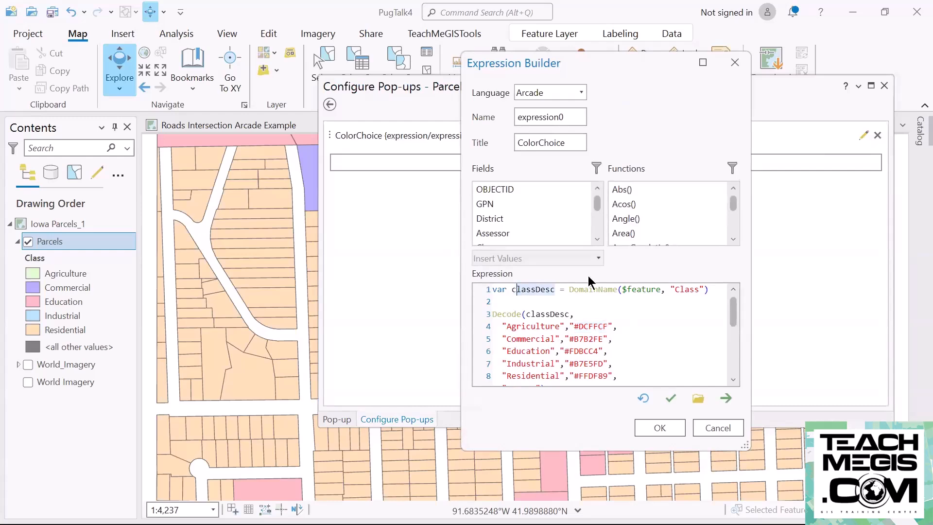
pyautogui.doubleClick(516, 114)
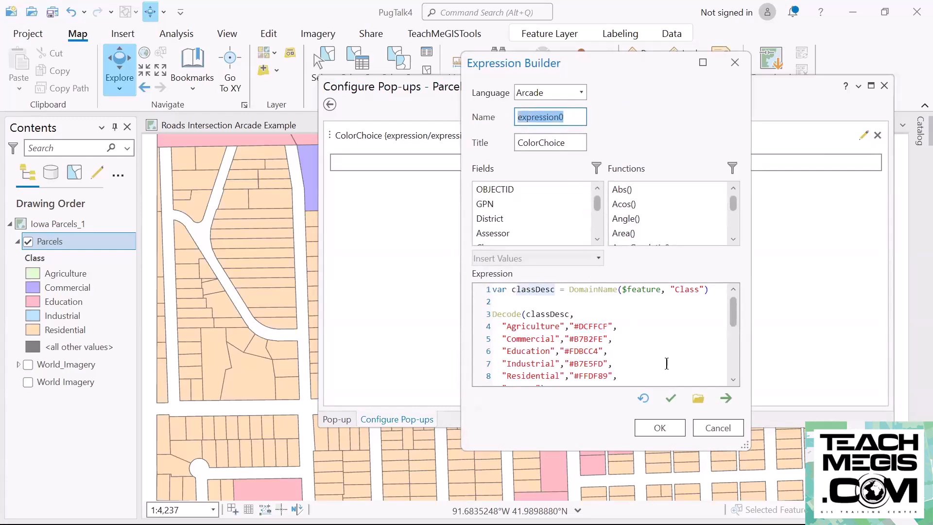
pyautogui.click(703, 431)
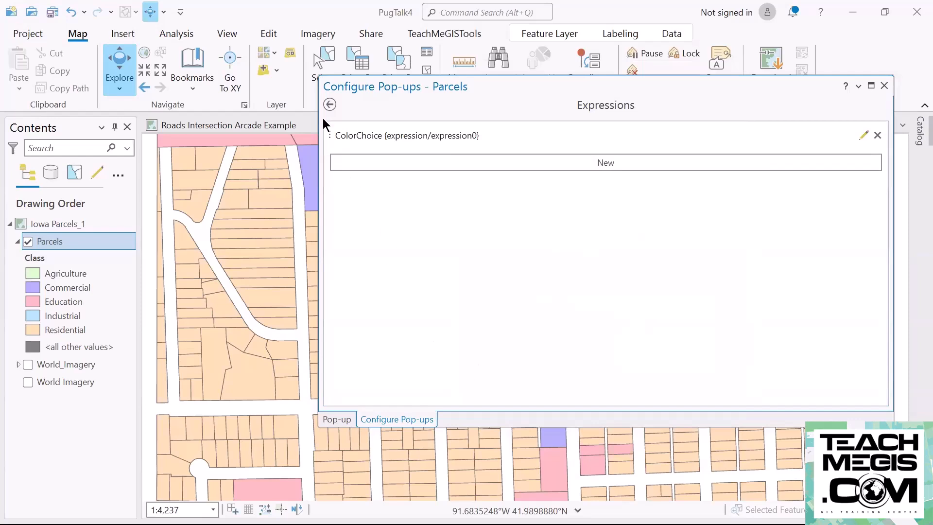
# Replace the background-color value in the owner and value text element's HTML with {expression/expression0} and return to the element list
pyautogui.click(861, 206)
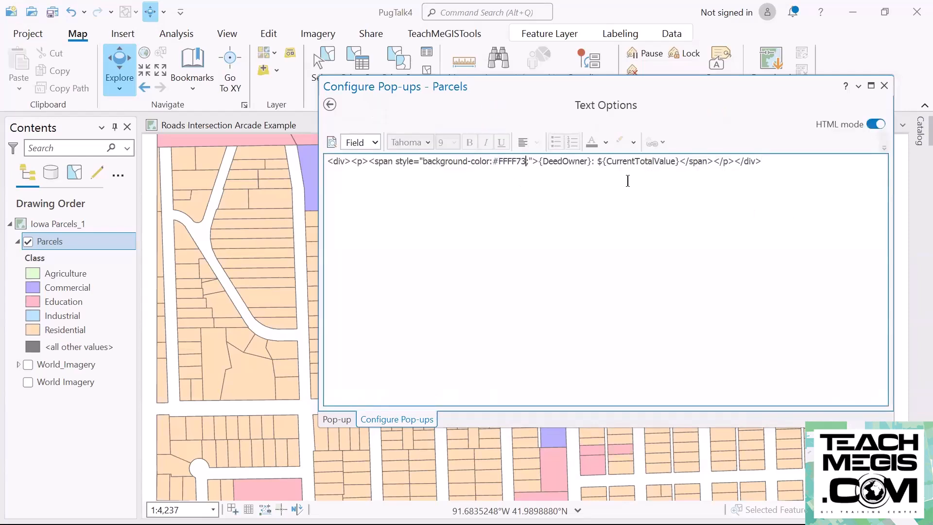
pyautogui.press('BackSpace')
pyautogui.press('BackSpace')
pyautogui.press('BackSpace')
pyautogui.press('BackSpace')
pyautogui.press('BackSpace')
pyautogui.press('BackSpace')
pyautogui.press('BackSpace')
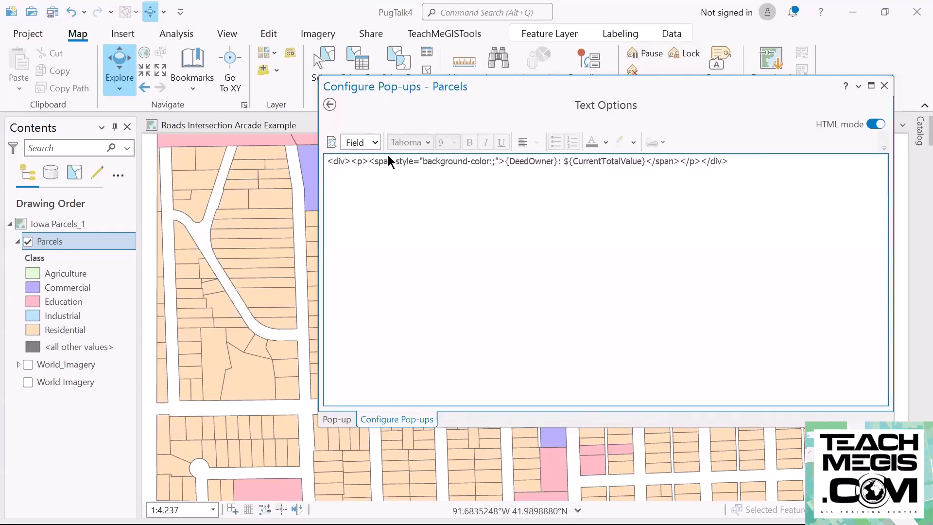
pyautogui.click(375, 143)
pyautogui.scroll(-10, 418, 370)
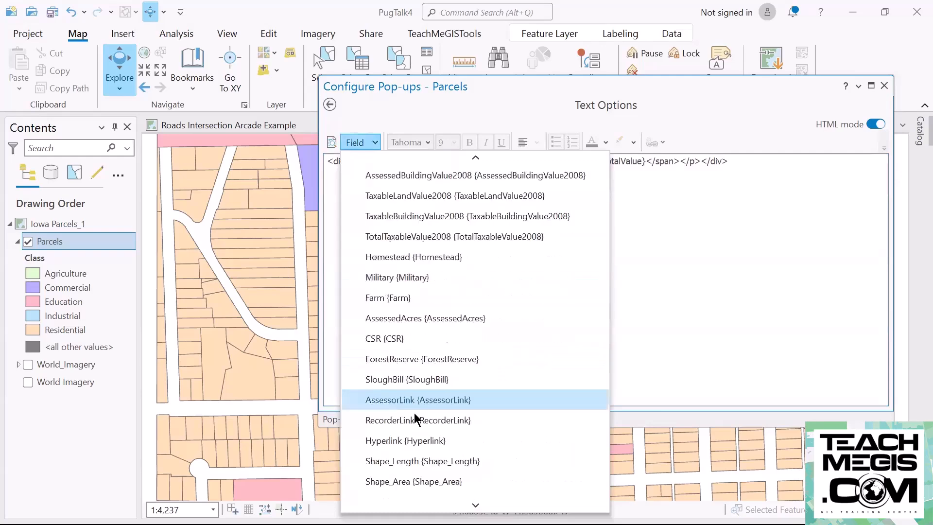
pyautogui.click(432, 479)
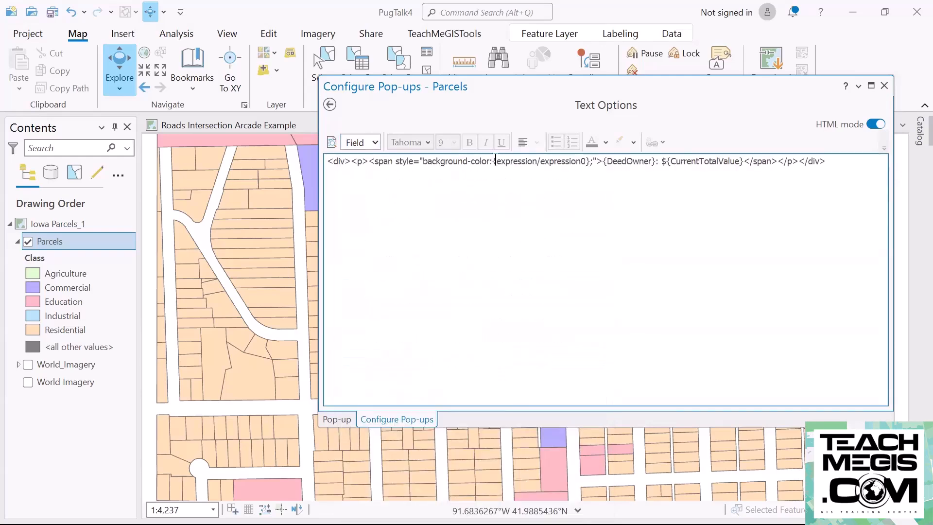
pyautogui.moveTo(496, 163); pyautogui.dragTo(591, 165)
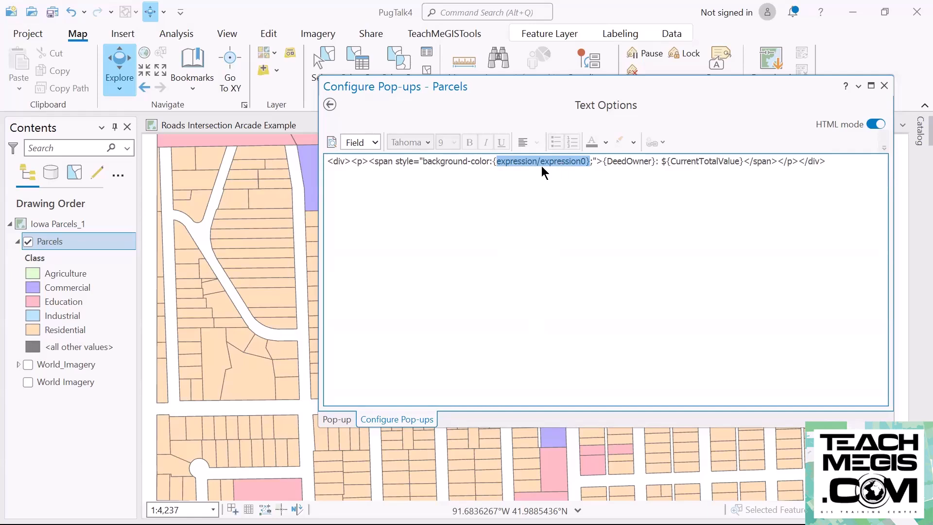
pyautogui.click(330, 104)
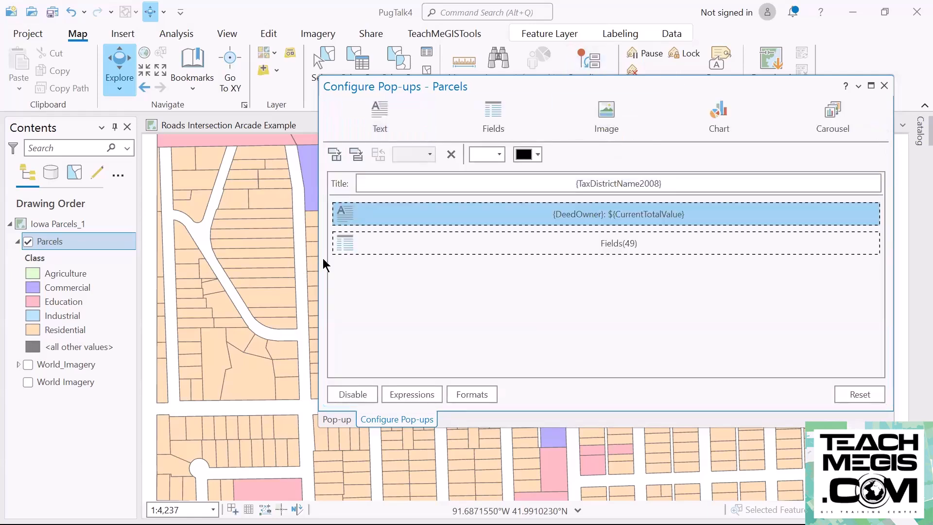
# Narrow the pop-up window and check the pop-ups of a commercial, an education and a residential parcel on the map
pyautogui.moveTo(318, 252); pyautogui.dragTo(514, 252)
pyautogui.click(323, 177)
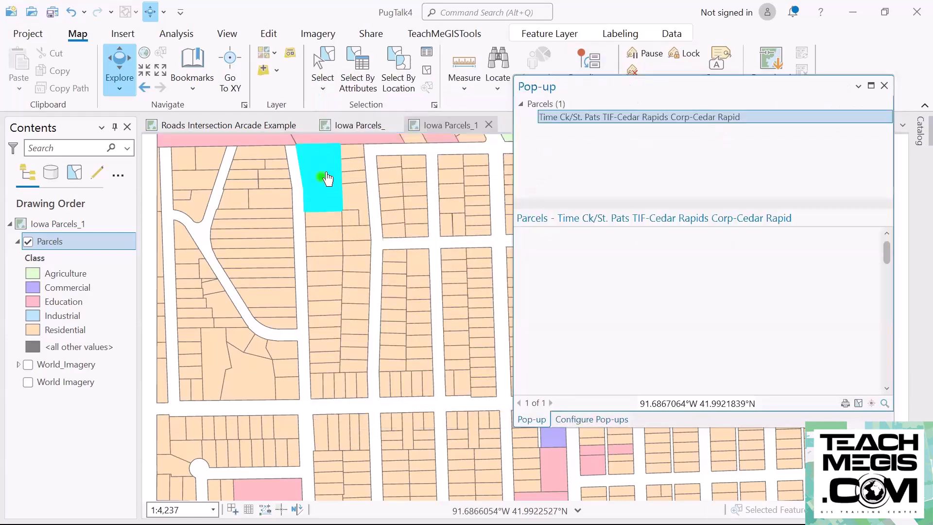
pyautogui.click(557, 469)
pyautogui.click(329, 298)
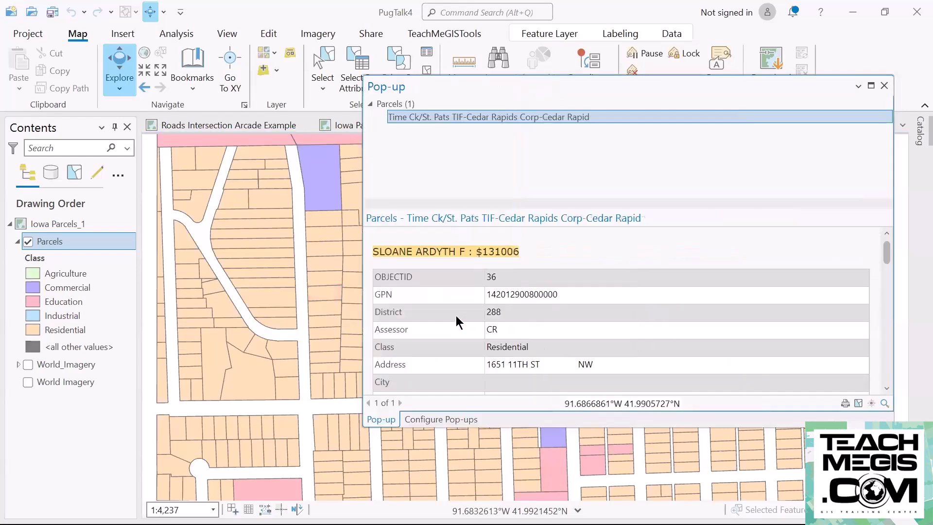
# Inspect the hex code of the Agriculture class symbol's colour and close the colour editor without changes
pyautogui.rightClick(32, 272)
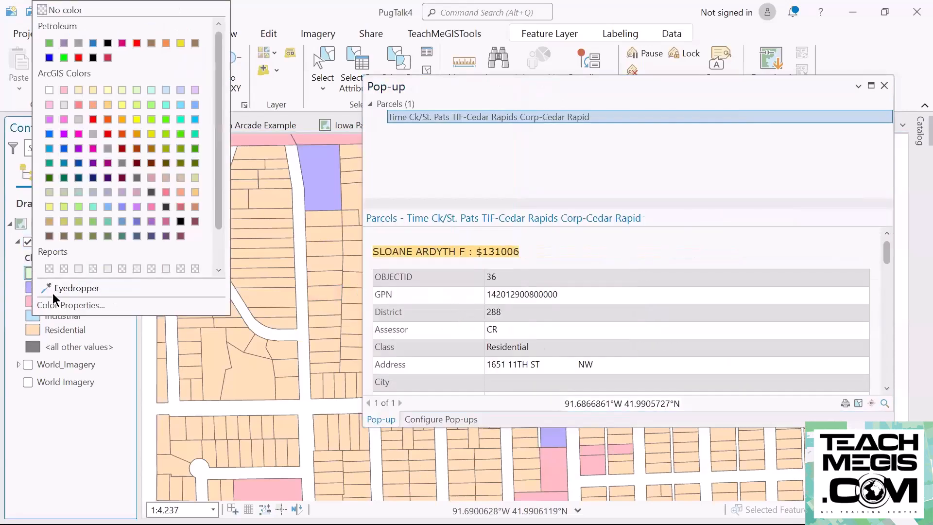
pyautogui.click(56, 306)
pyautogui.moveTo(526, 345); pyautogui.dragTo(486, 345)
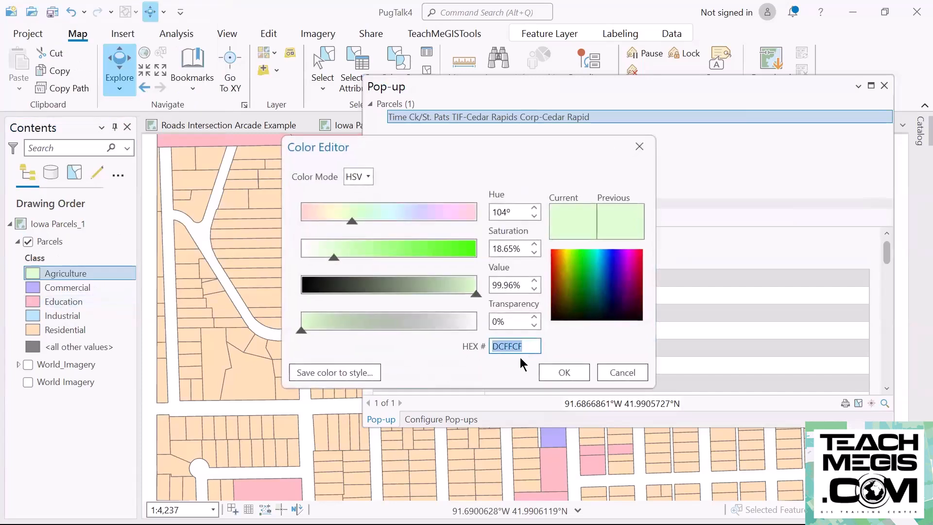
pyautogui.click(619, 377)
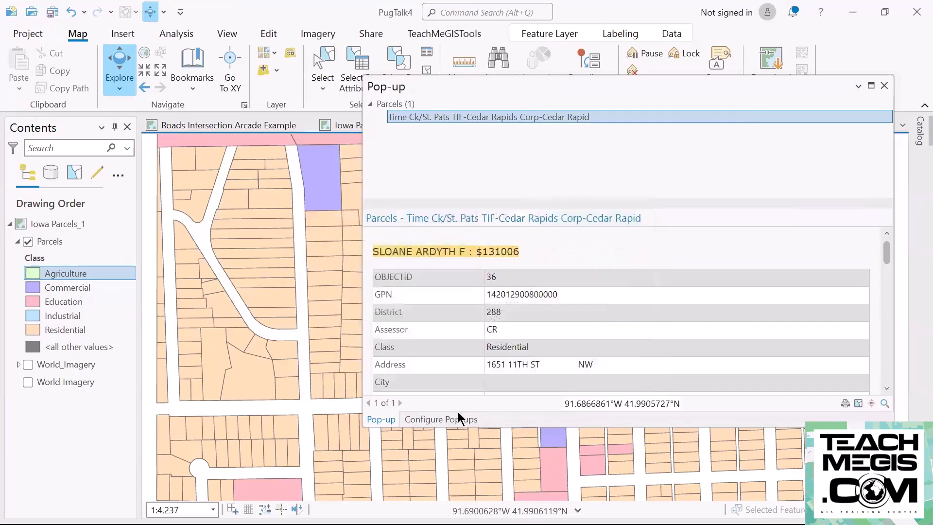
# Reopen the ColorChoice expression, enlarge the builder to examine the whole Decode function, then cancel and return to the element list
pyautogui.click(457, 417)
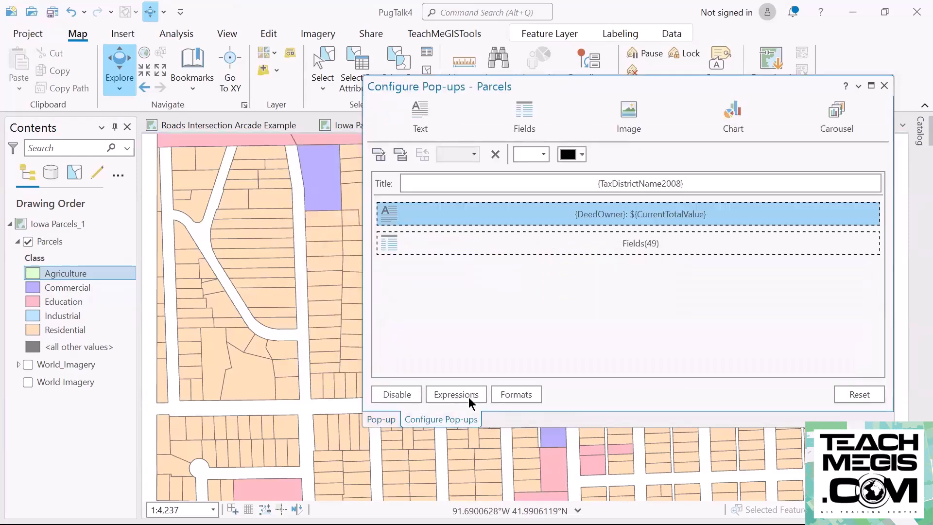
pyautogui.click(468, 397)
pyautogui.click(496, 135)
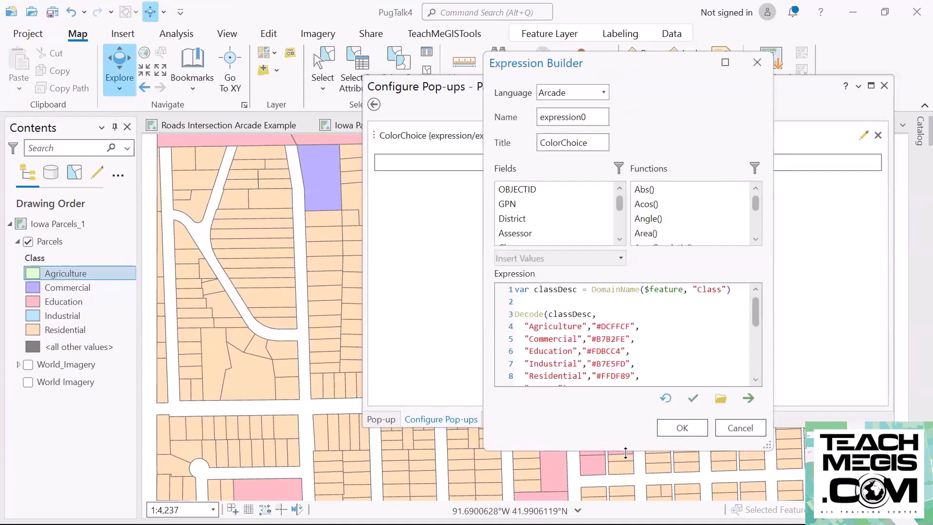
pyautogui.moveTo(625, 452); pyautogui.dragTo(626, 517)
pyautogui.moveTo(584, 419); pyautogui.dragTo(506, 339)
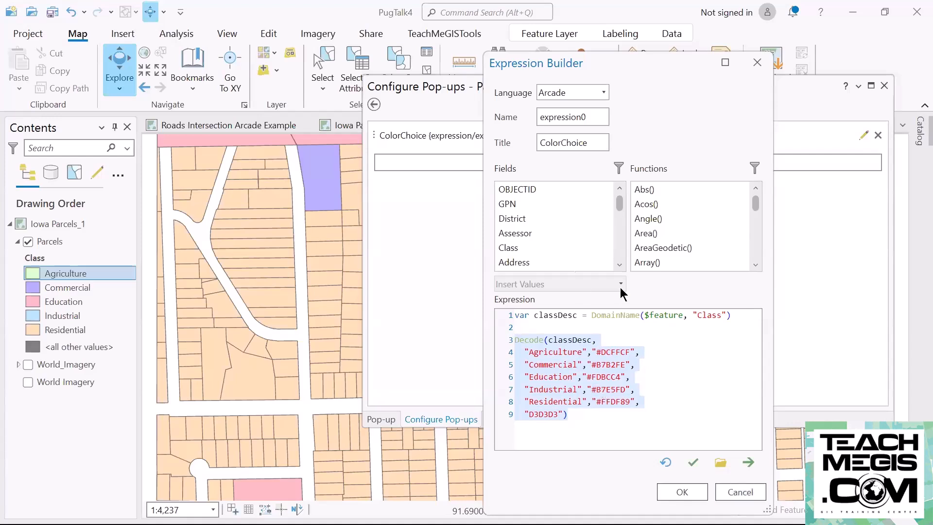
pyautogui.click(737, 493)
pyautogui.click(374, 104)
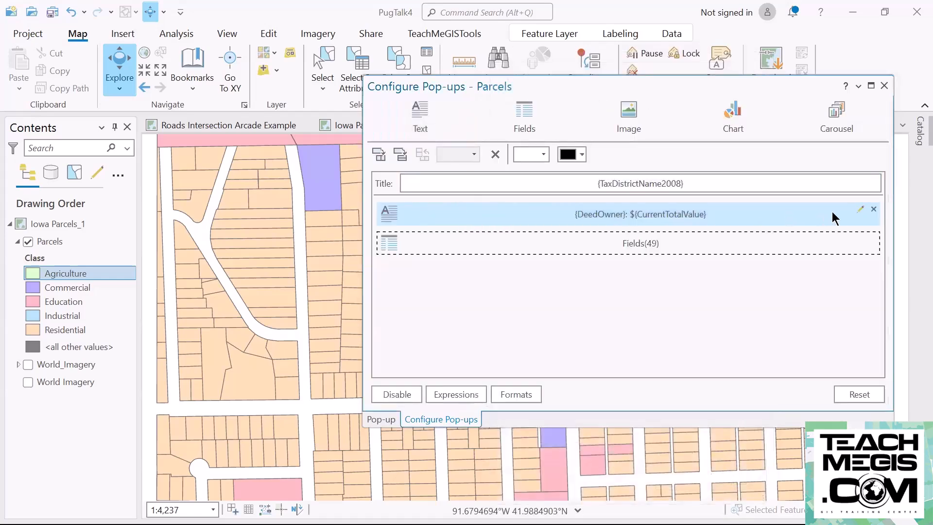
# Examine the background-color expression in the owner and value text element's HTML and return to the parcel's pop-up
pyautogui.click(860, 211)
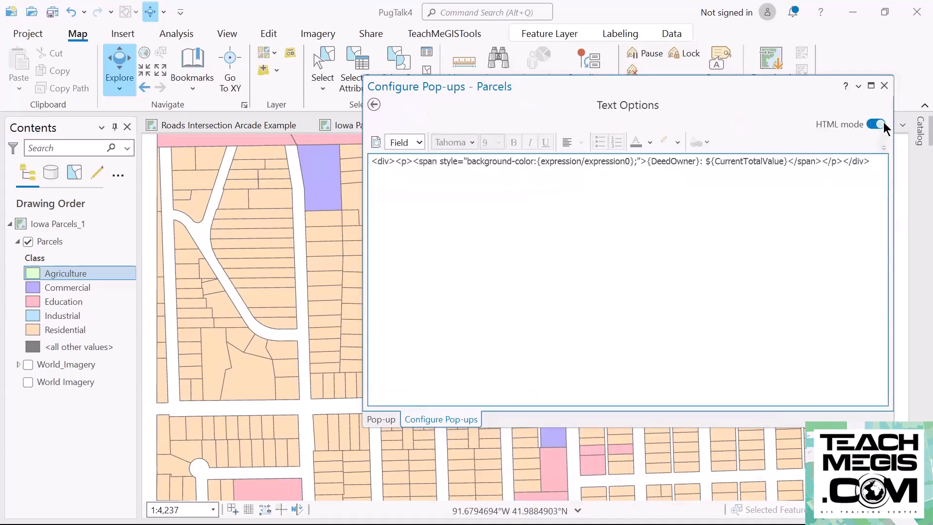
pyautogui.moveTo(635, 162); pyautogui.dragTo(536, 164)
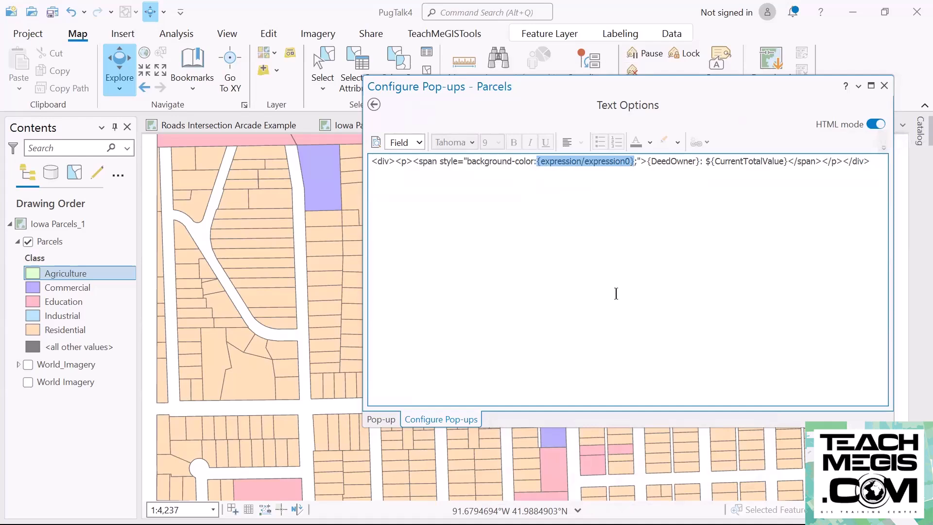
pyautogui.click(381, 419)
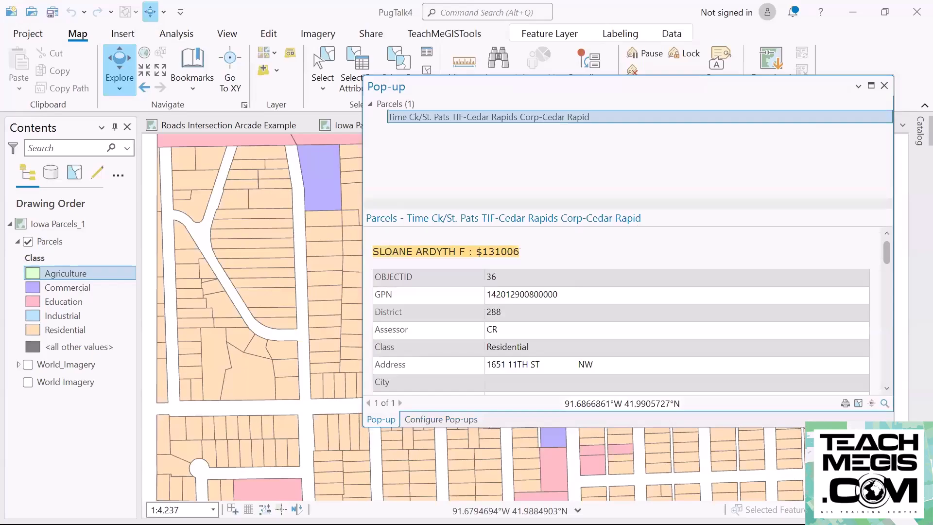